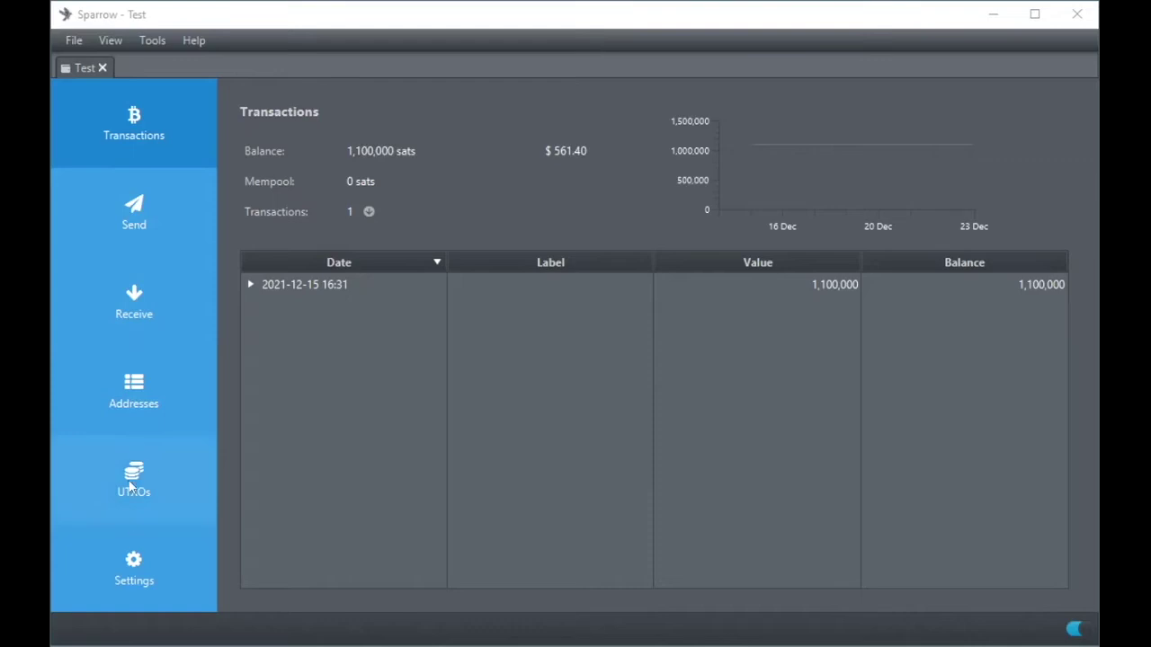
pyautogui.click(146, 478)
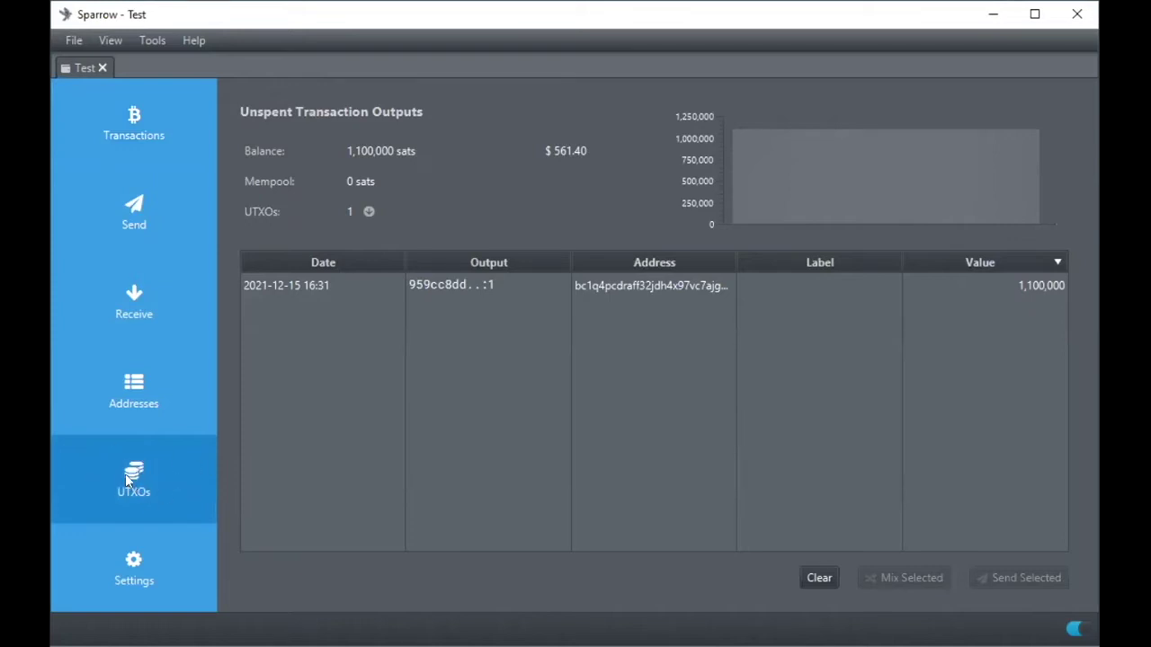
pyautogui.click(618, 286)
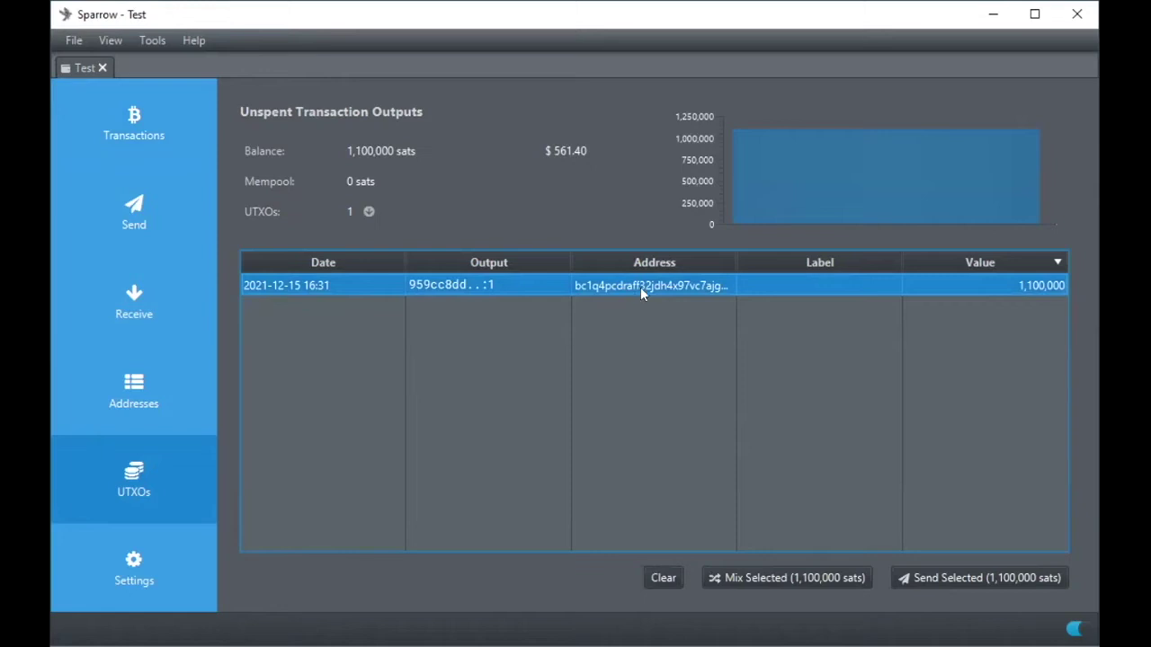
# - Start Mix Selected for the UTXO and advance past the Whirlpool introduction pages
pyautogui.click(792, 578)
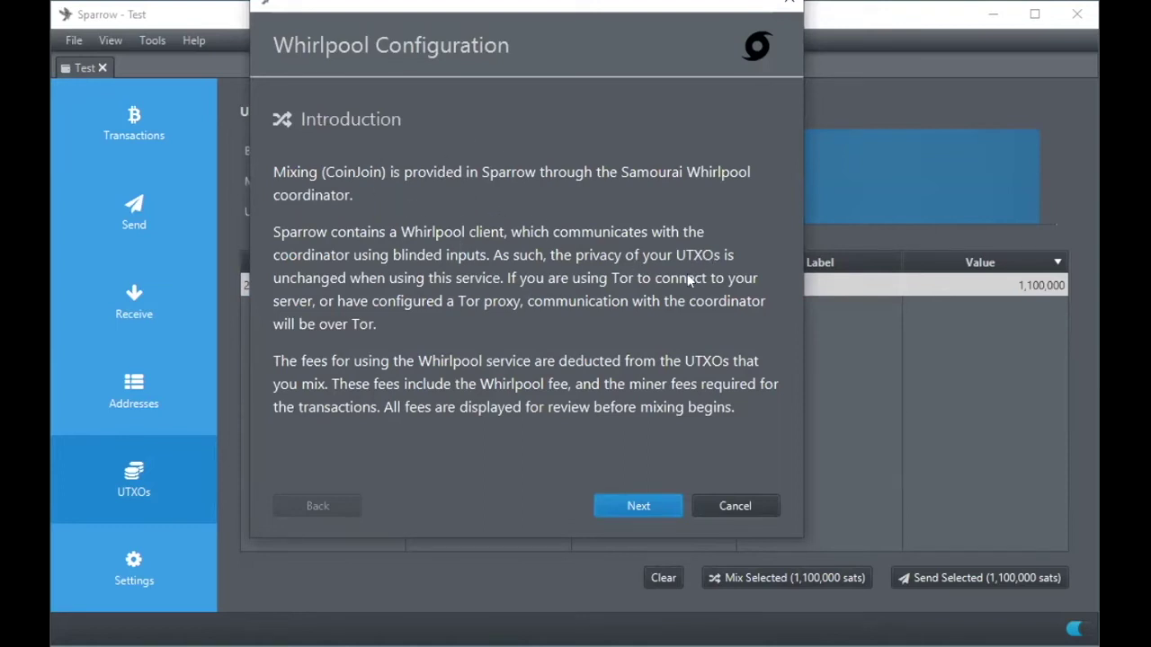
pyautogui.click(640, 506)
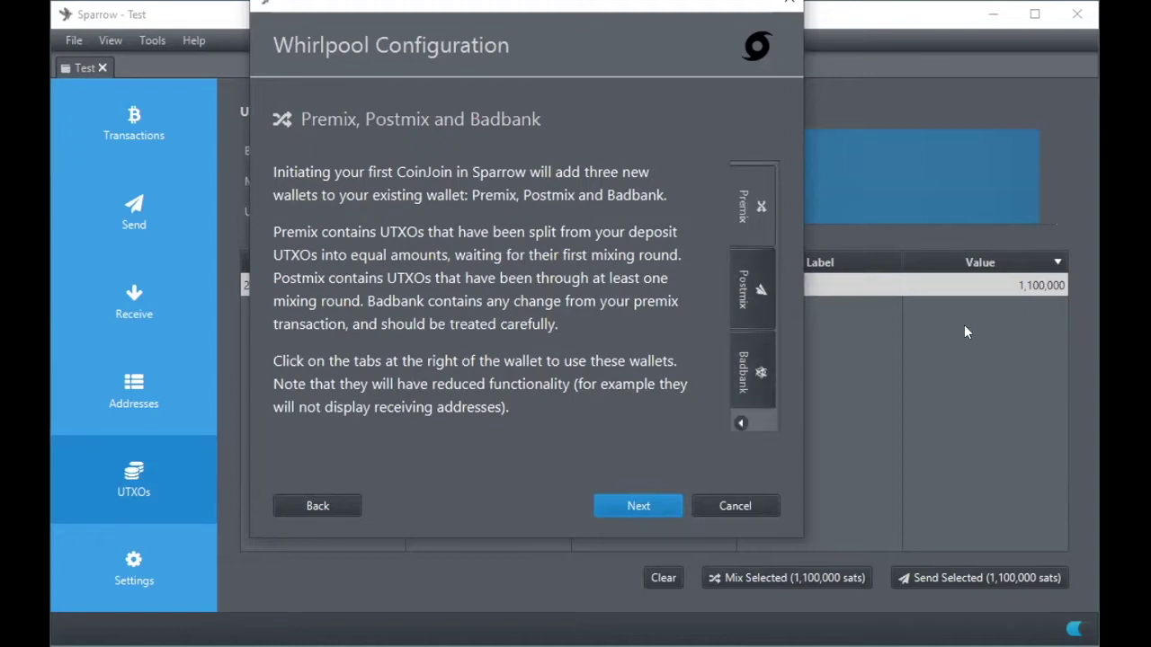
pyautogui.click(643, 506)
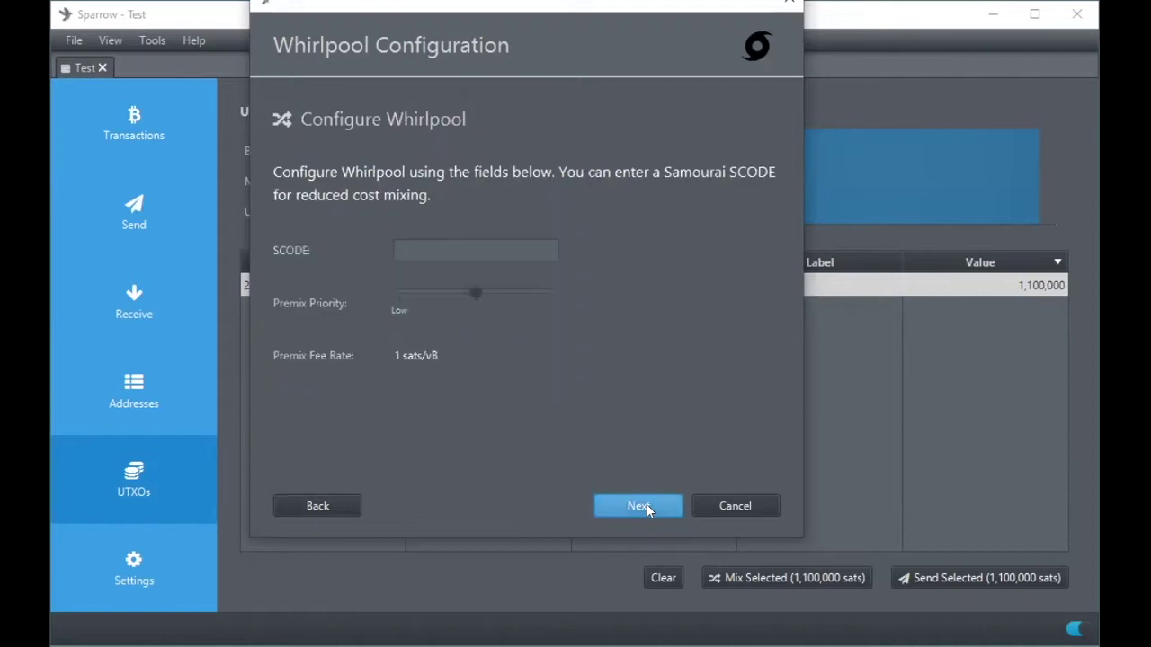
# - Step back to the Whirlpool page describing the Premix, Postmix and Badbank wallets
pyautogui.click(347, 504)
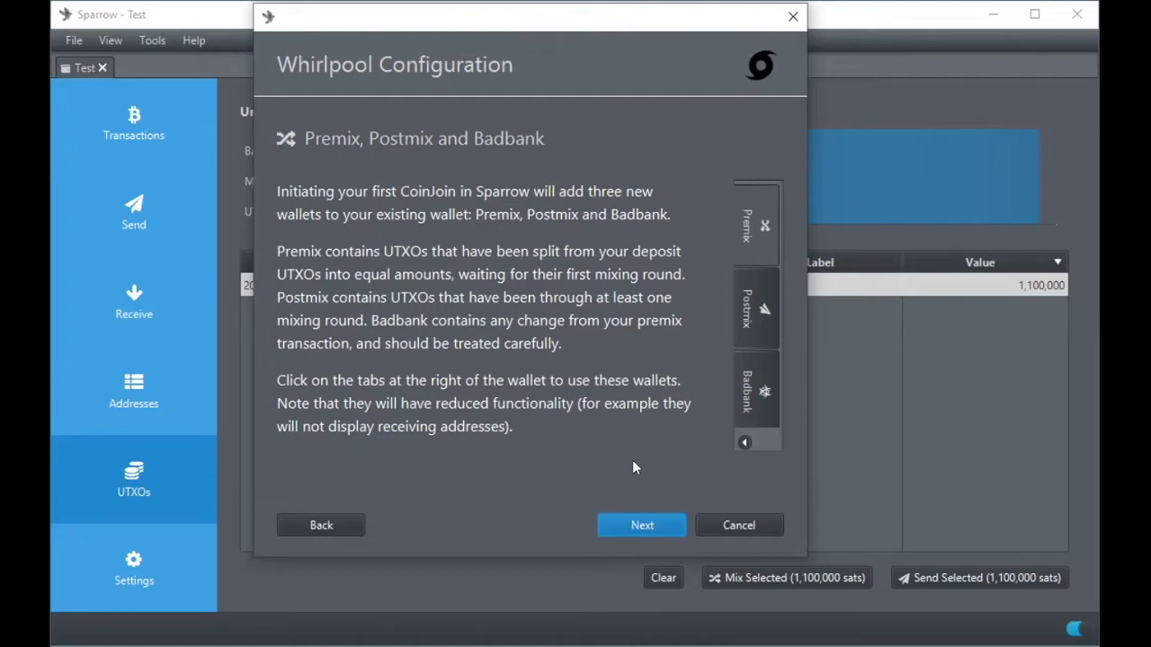
# - Advance to Configure Whirlpool and place the cursor in the SCODE field
pyautogui.click(646, 525)
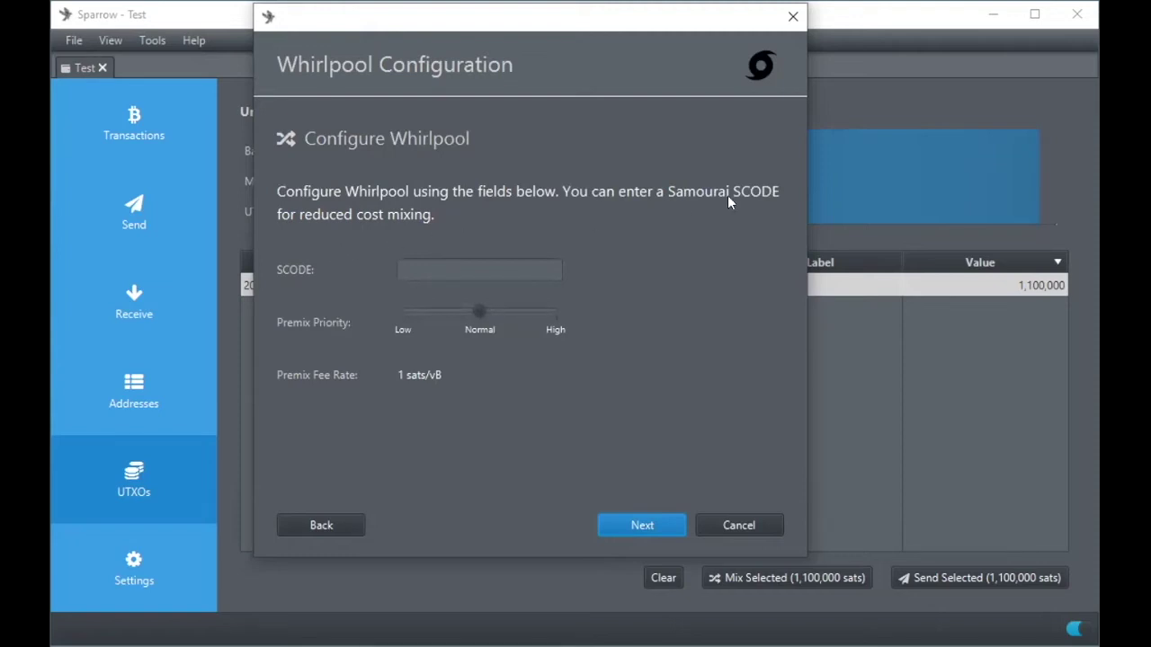
pyautogui.click(509, 273)
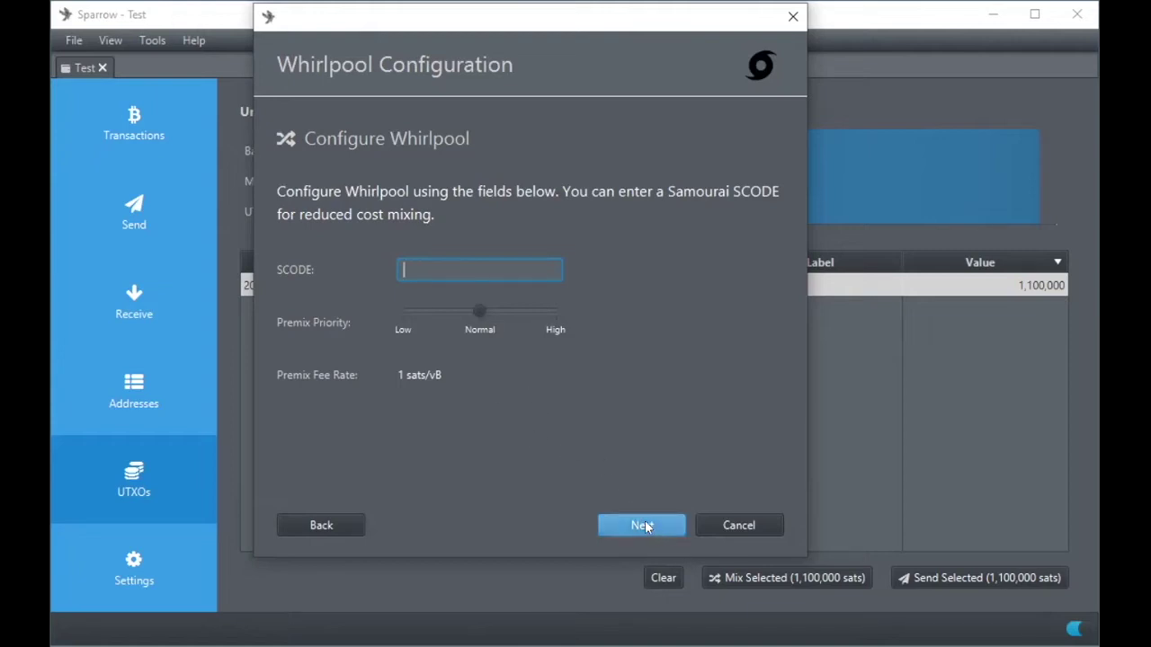
# - Proceed to Select Pool, shift the dialog left, and list the available pool sizes
pyautogui.click(645, 523)
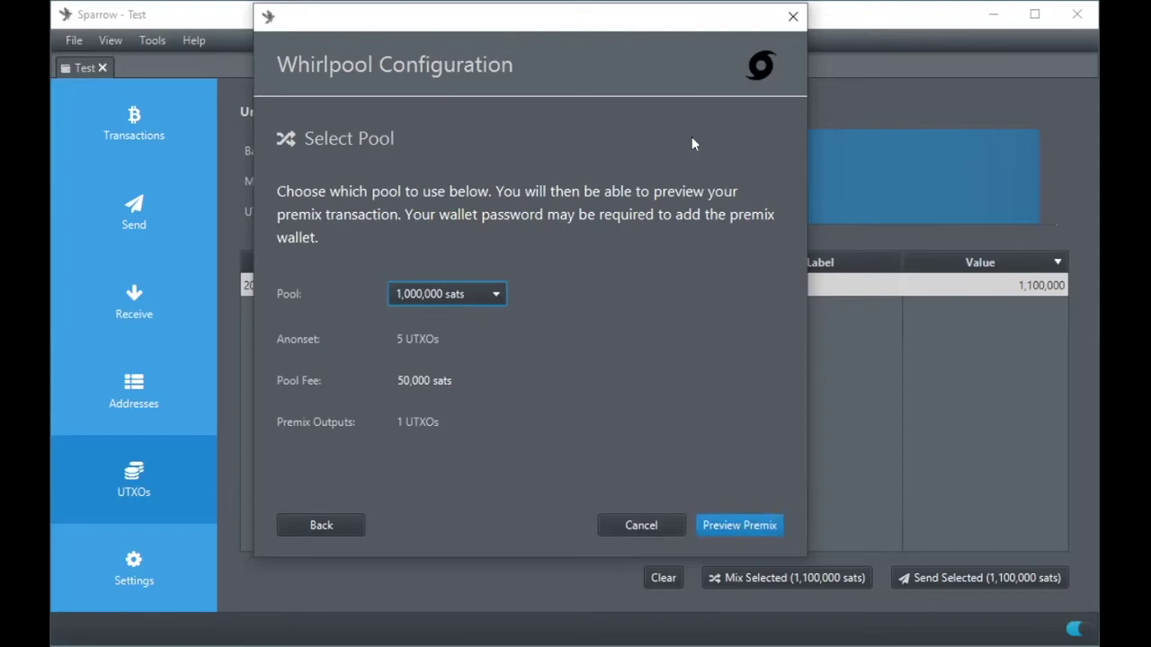
pyautogui.moveTo(614, 20); pyautogui.dragTo(549, 45)
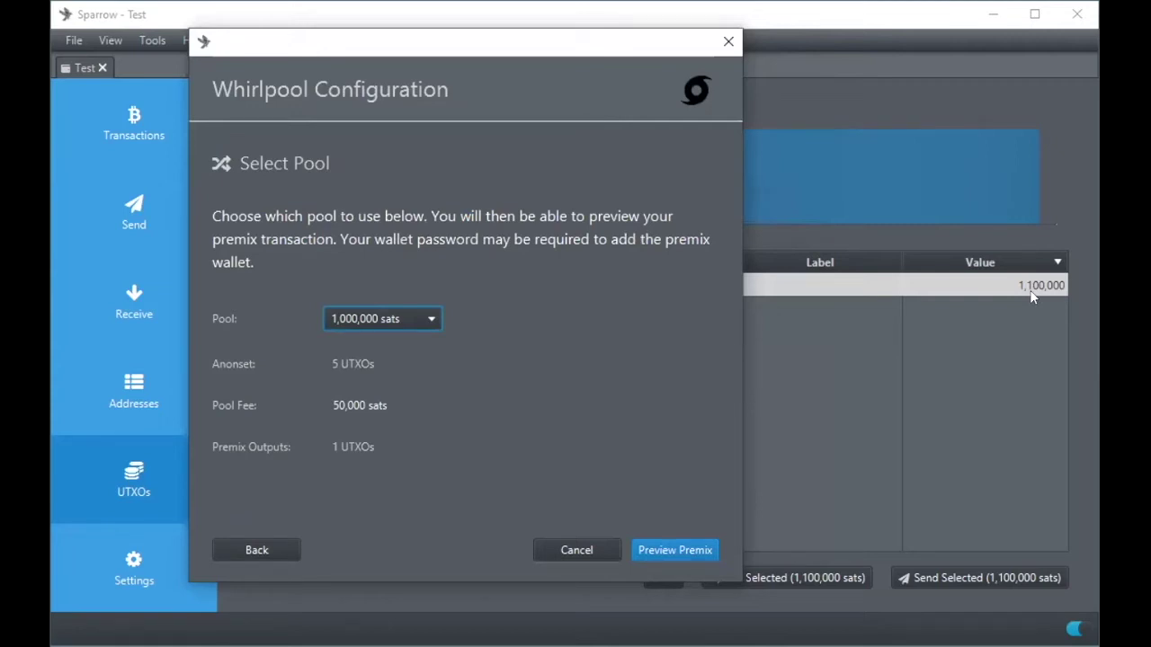
pyautogui.click(427, 321)
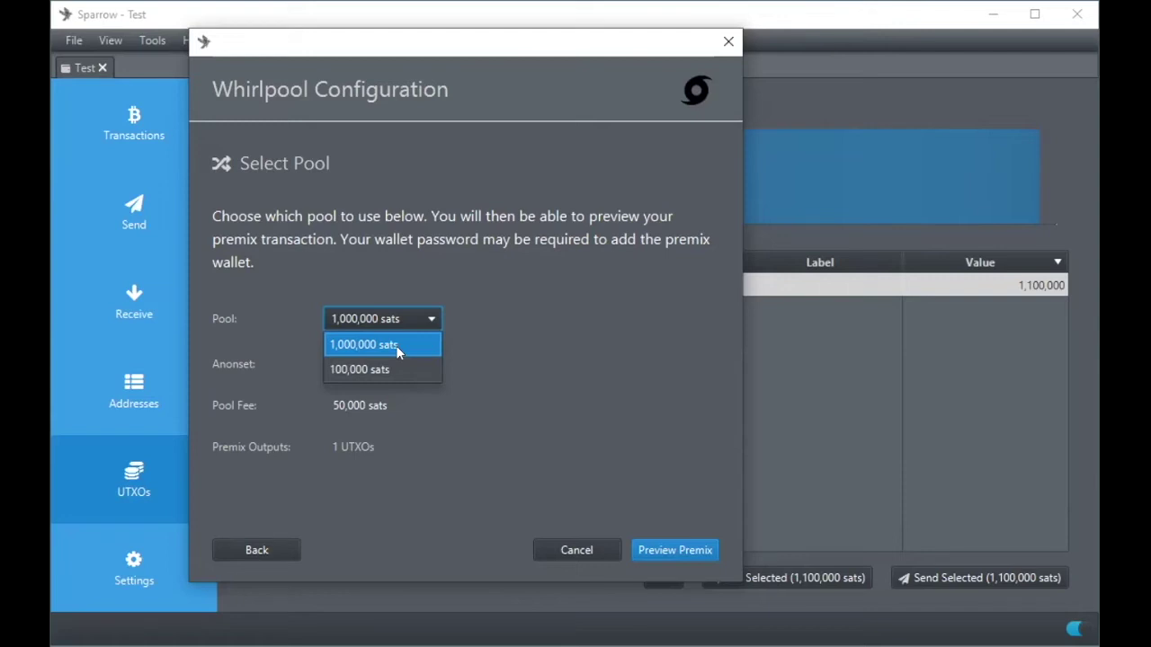
# - Close the pool list, then reopen it and choose the 100,000-sat pool
pyautogui.click(557, 341)
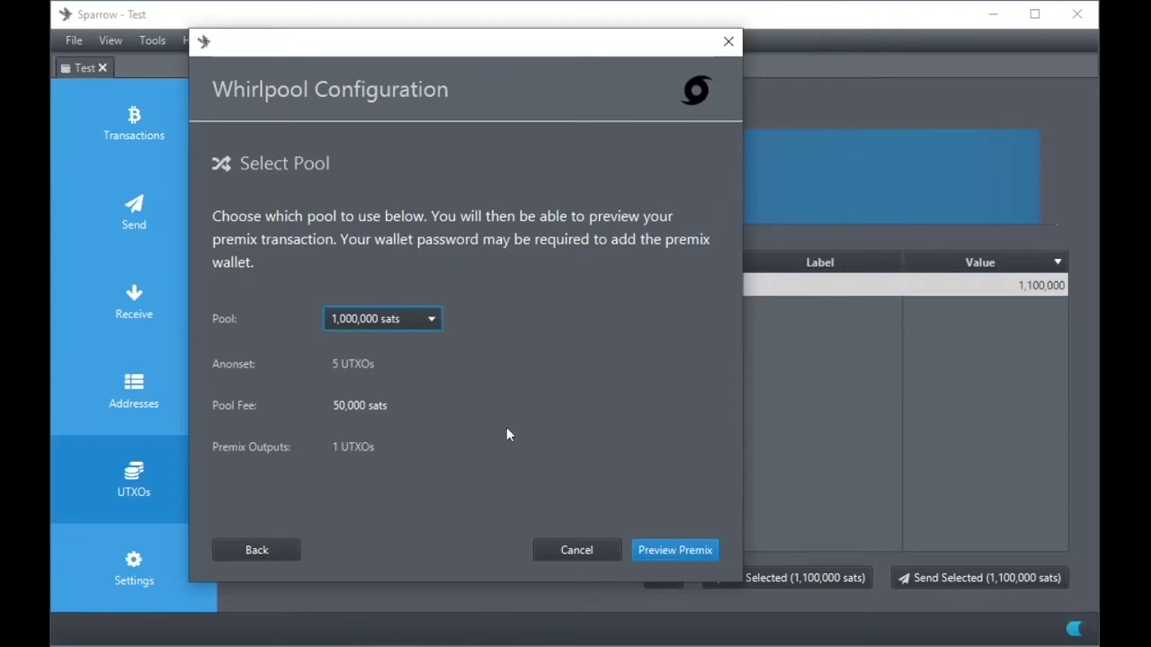
pyautogui.click(421, 323)
pyautogui.click(381, 368)
# - Dismiss the pool list and switch the pool back to 1,000,000 sats
pyautogui.click(382, 366)
pyautogui.click(431, 320)
pyautogui.click(405, 342)
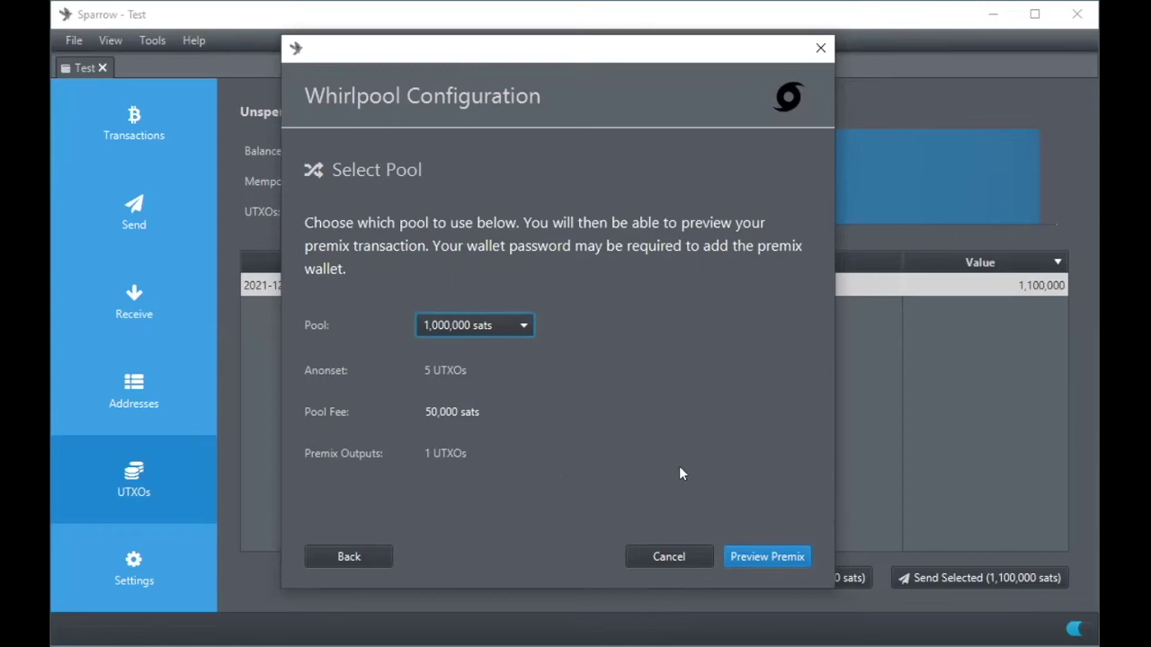
pyautogui.click(766, 557)
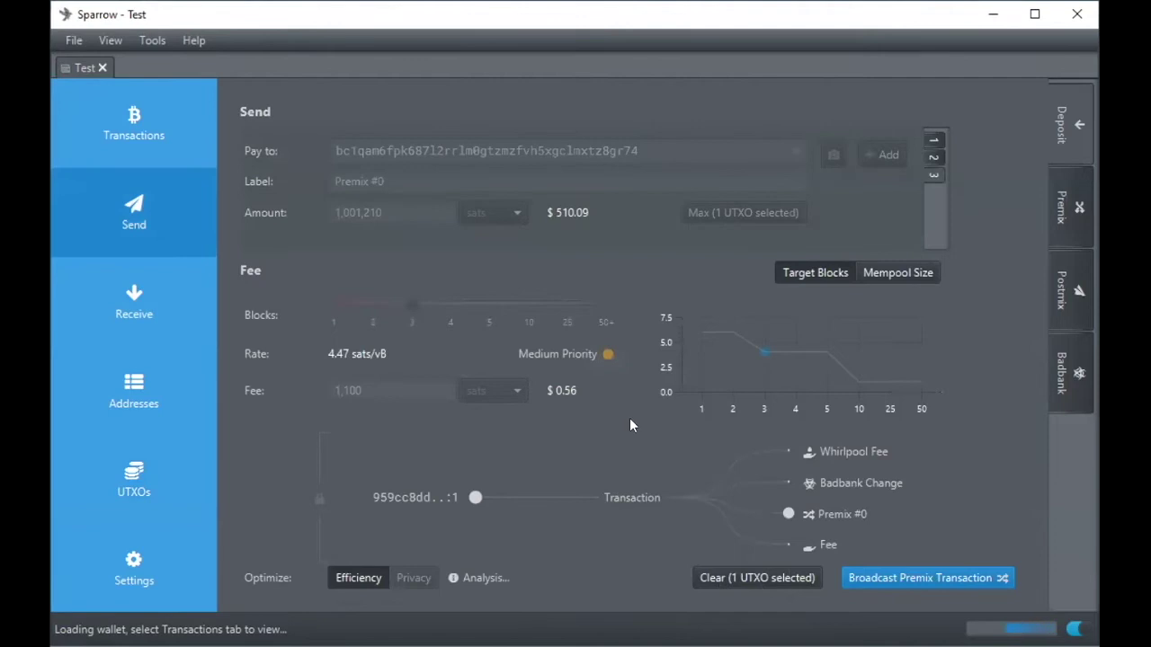
pyautogui.moveTo(403, 498)
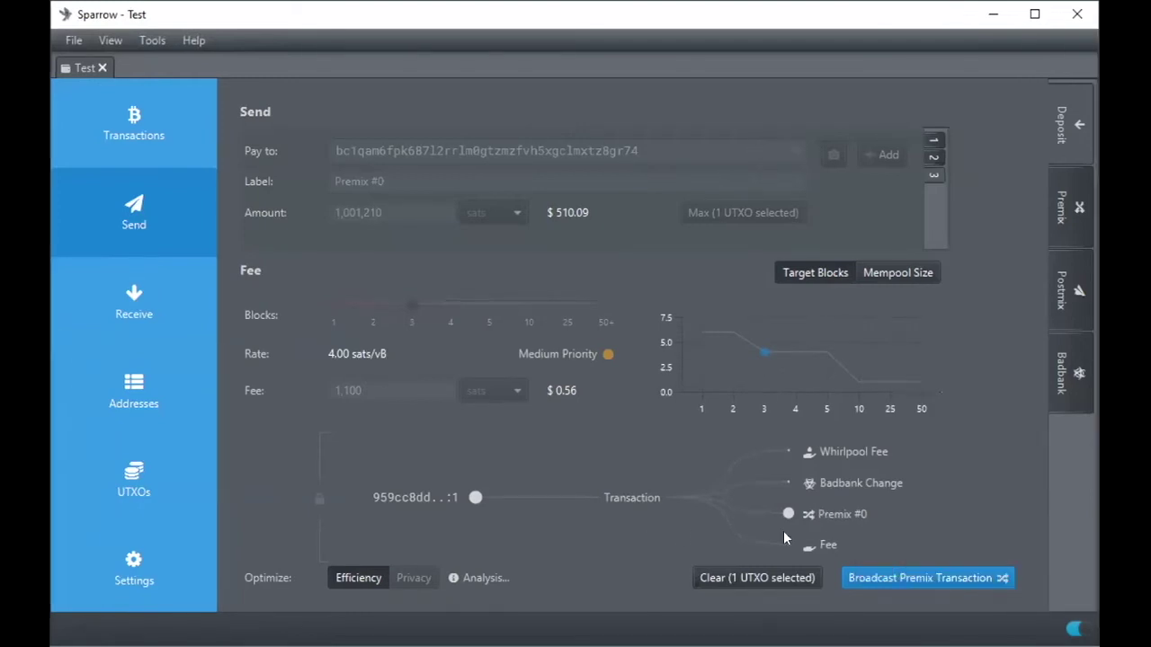
# - Broadcast the premix transaction and view the Premix account's transactions
pyautogui.moveTo(825, 544)
pyautogui.moveTo(836, 484)
pyautogui.click(915, 577)
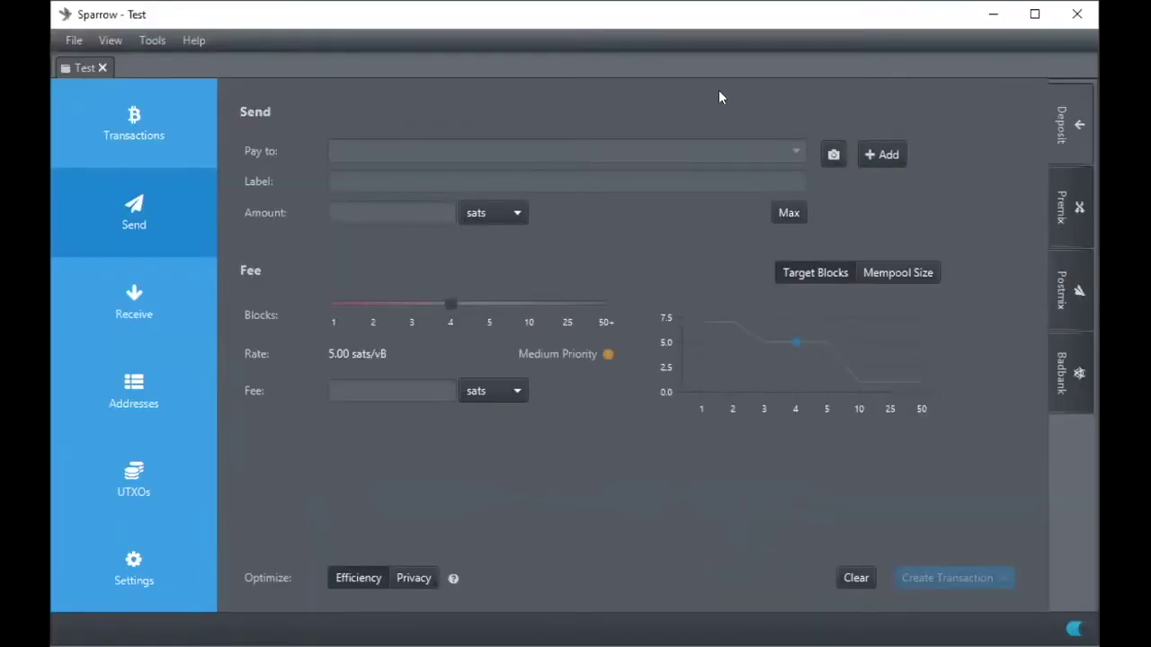
pyautogui.click(1069, 215)
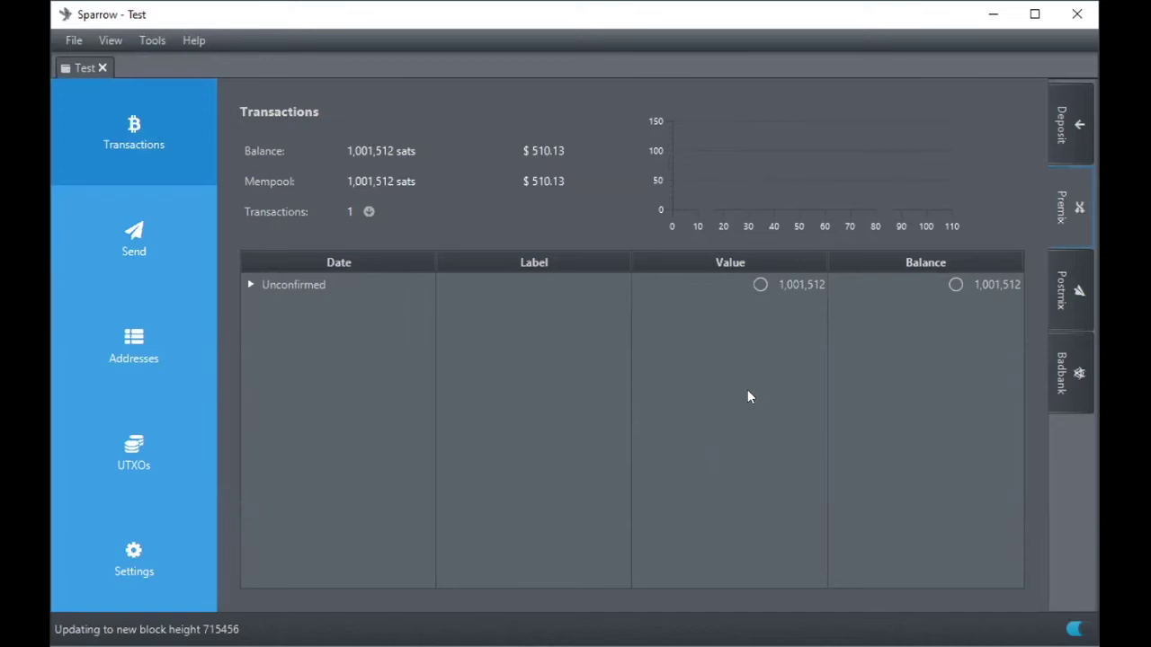
# - Expand the Unconfirmed group and select the received 1,001,512-sat Premix transaction
pyautogui.click(249, 285)
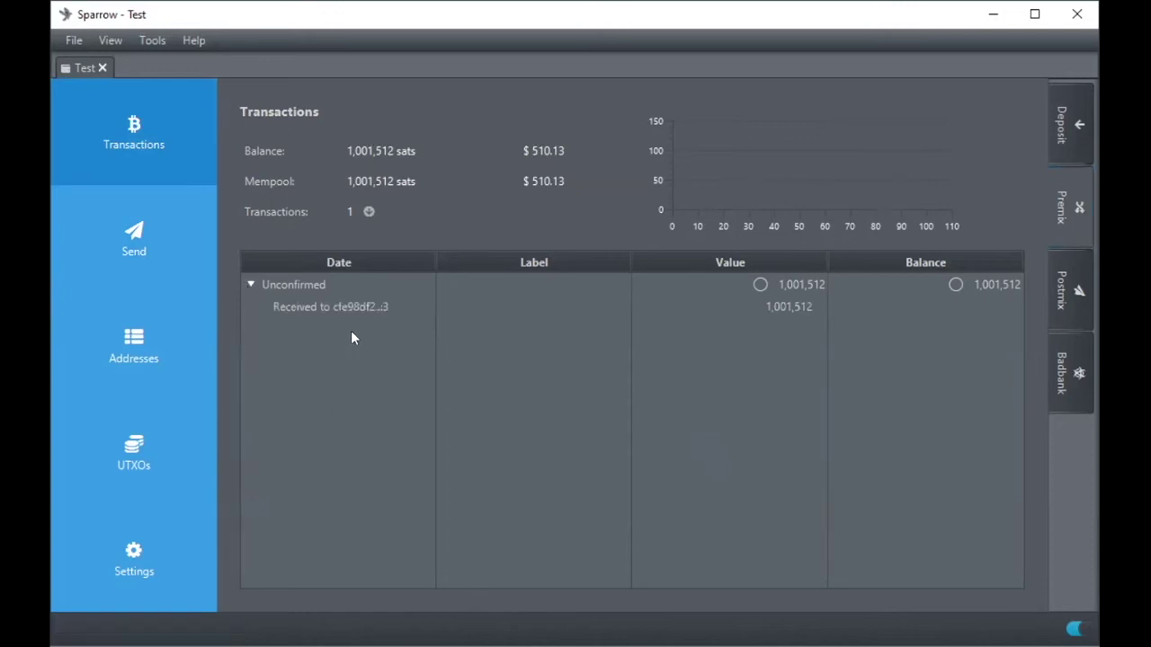
pyautogui.moveTo(347, 307)
pyautogui.click(347, 308)
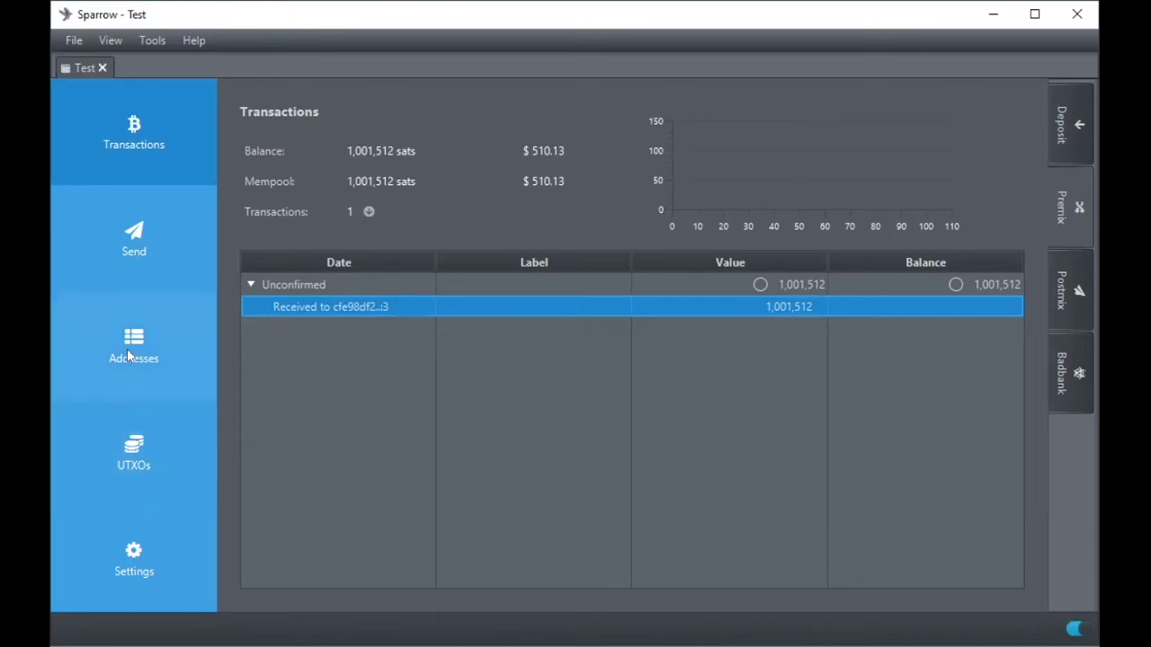
pyautogui.click(125, 135)
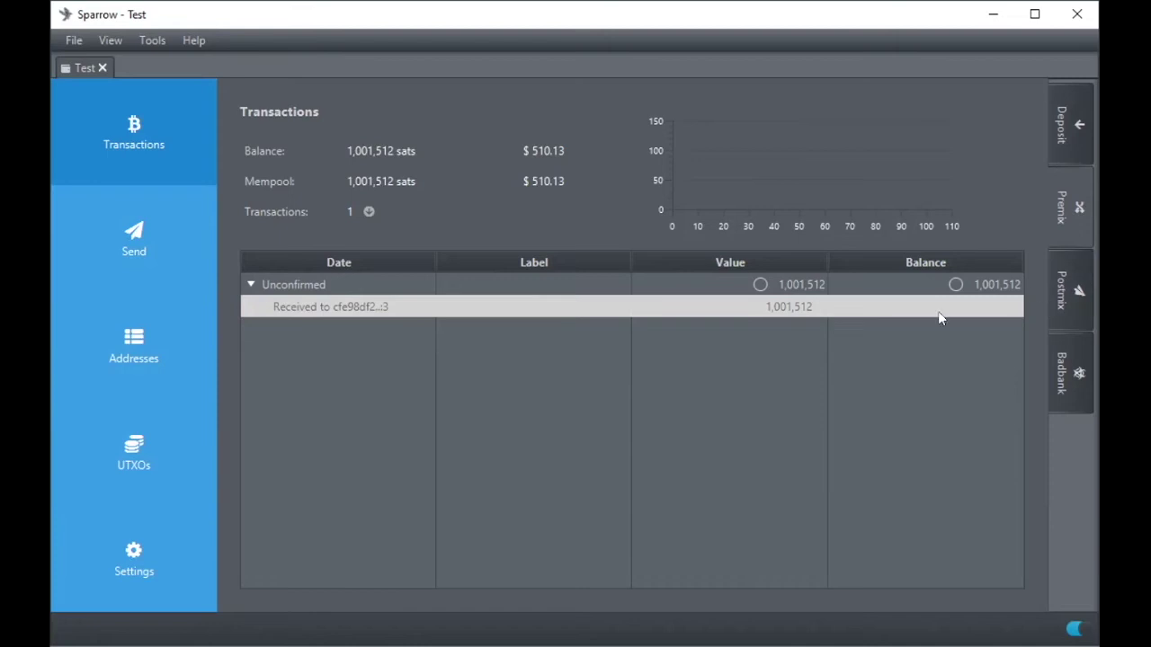
# - View Premix addresses, then switch to Postmix and view its UTXOs and addresses
pyautogui.click(140, 356)
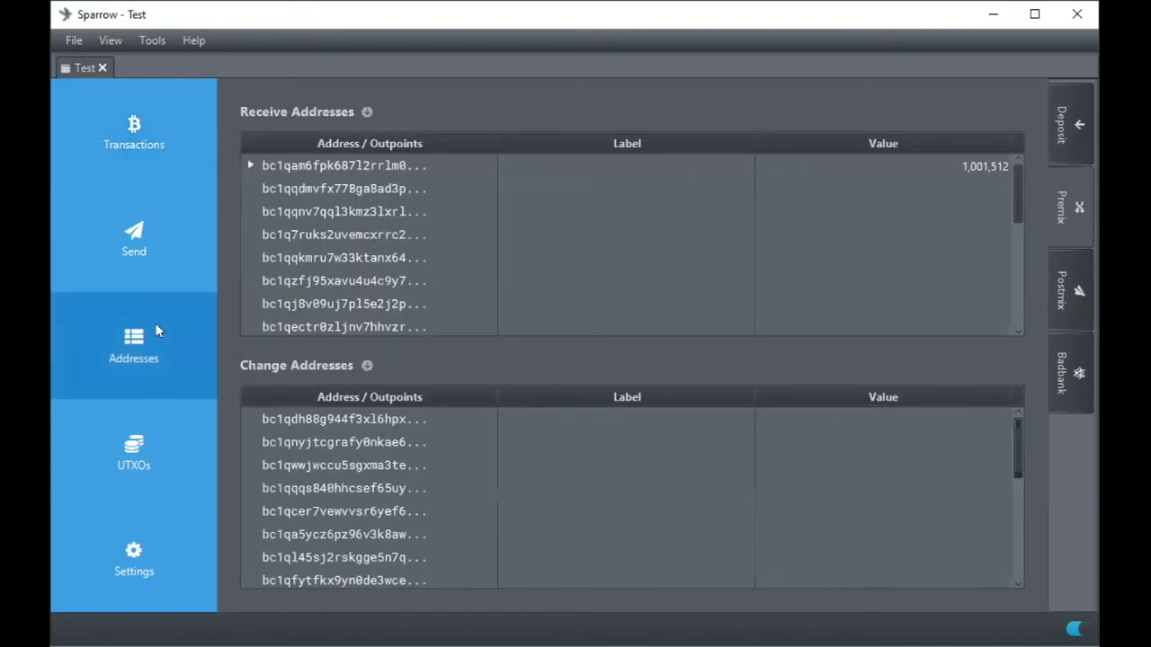
pyautogui.click(1070, 289)
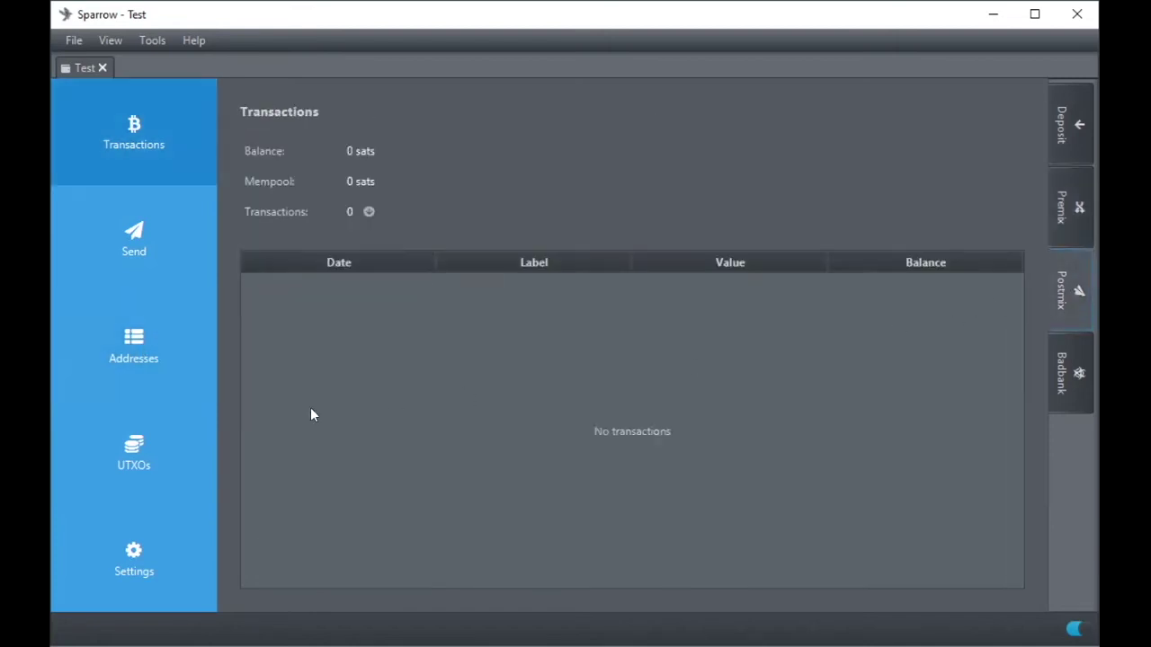
pyautogui.click(112, 448)
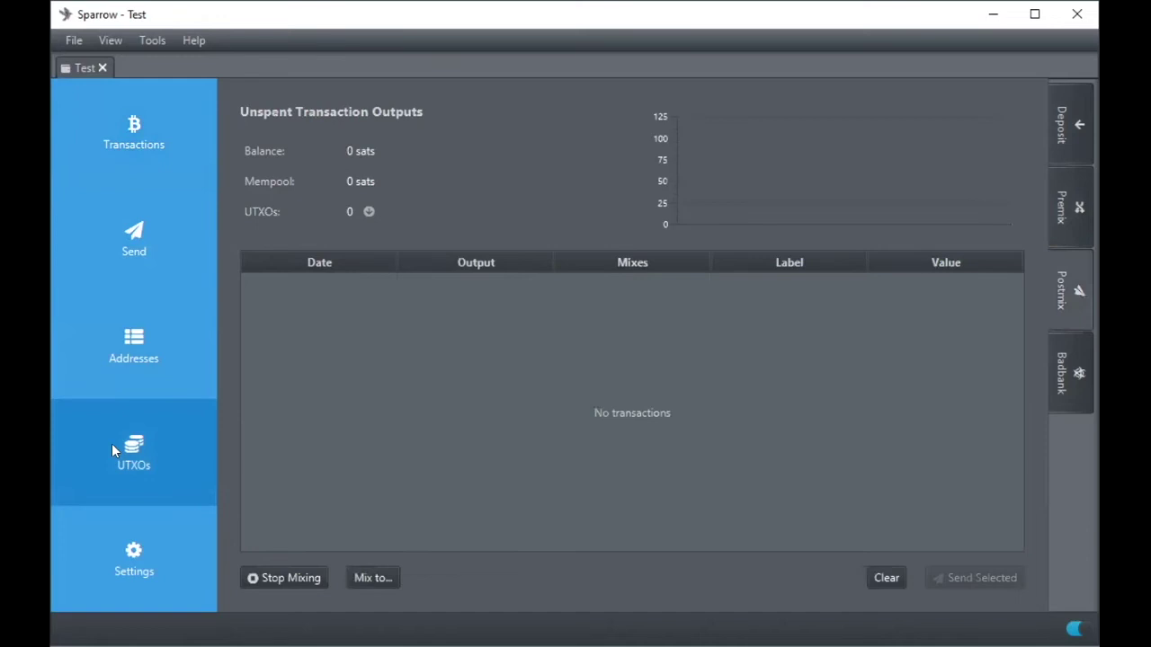
pyautogui.click(127, 345)
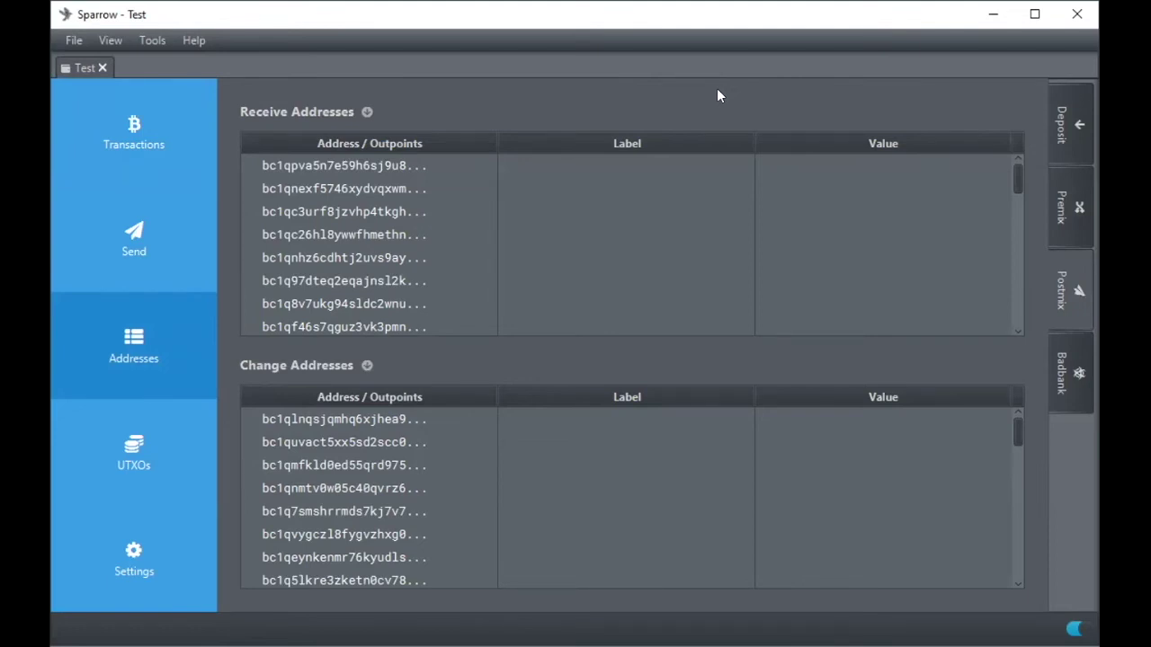
# - Show the Premix account's transaction history with its unconfirmed 1,001,512-sat deposit
pyautogui.click(1060, 189)
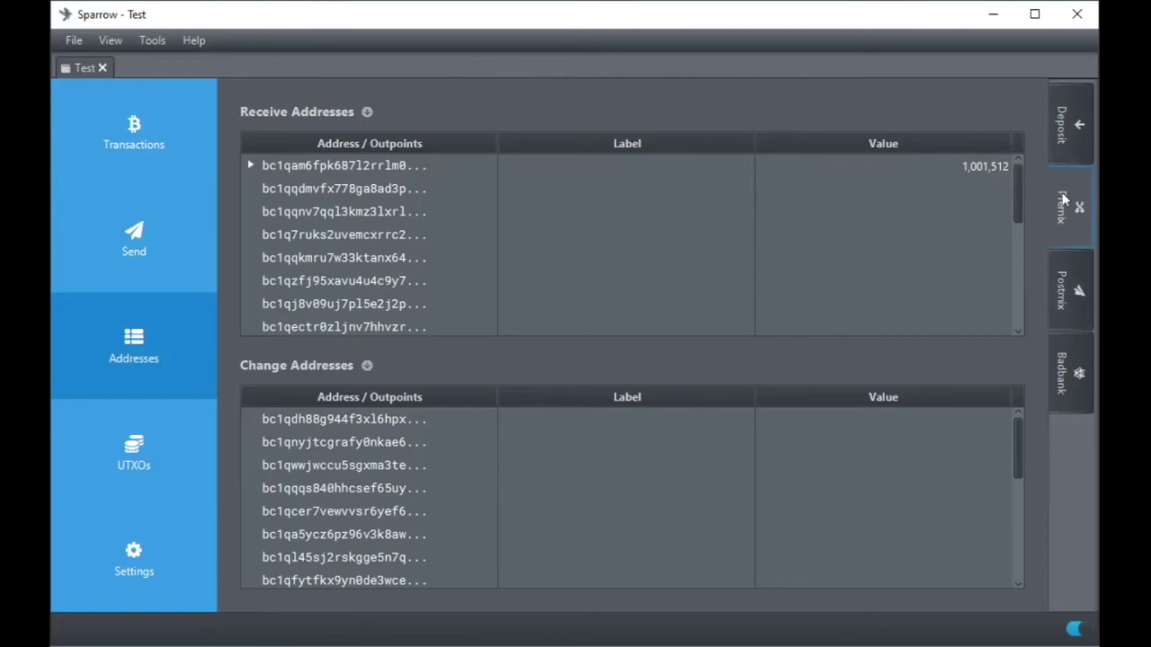
pyautogui.click(125, 142)
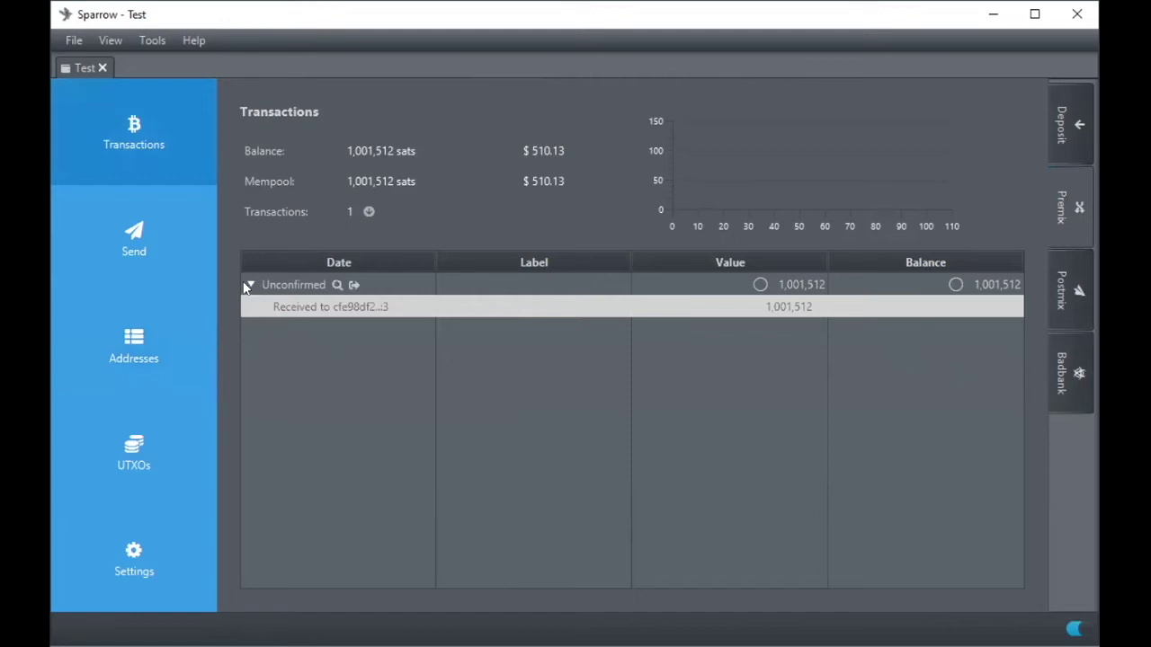
# - Collapse the unconfirmed 1,001,512-sat transaction group in the account's transaction list
pyautogui.doubleClick(338, 285)
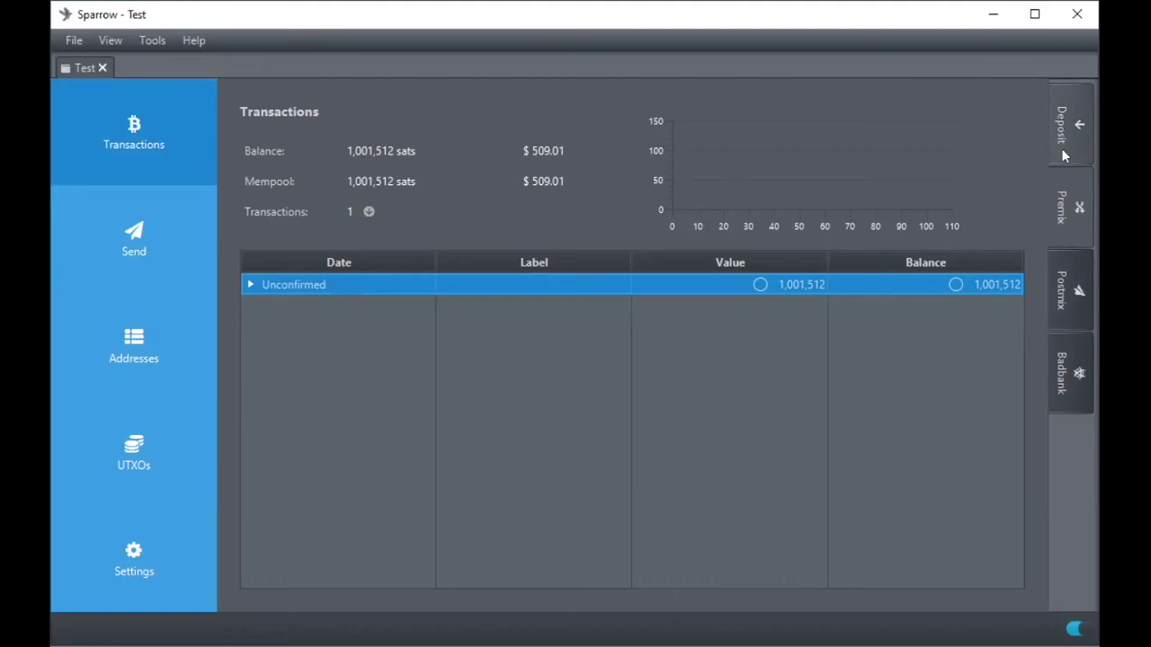
pyautogui.click(150, 555)
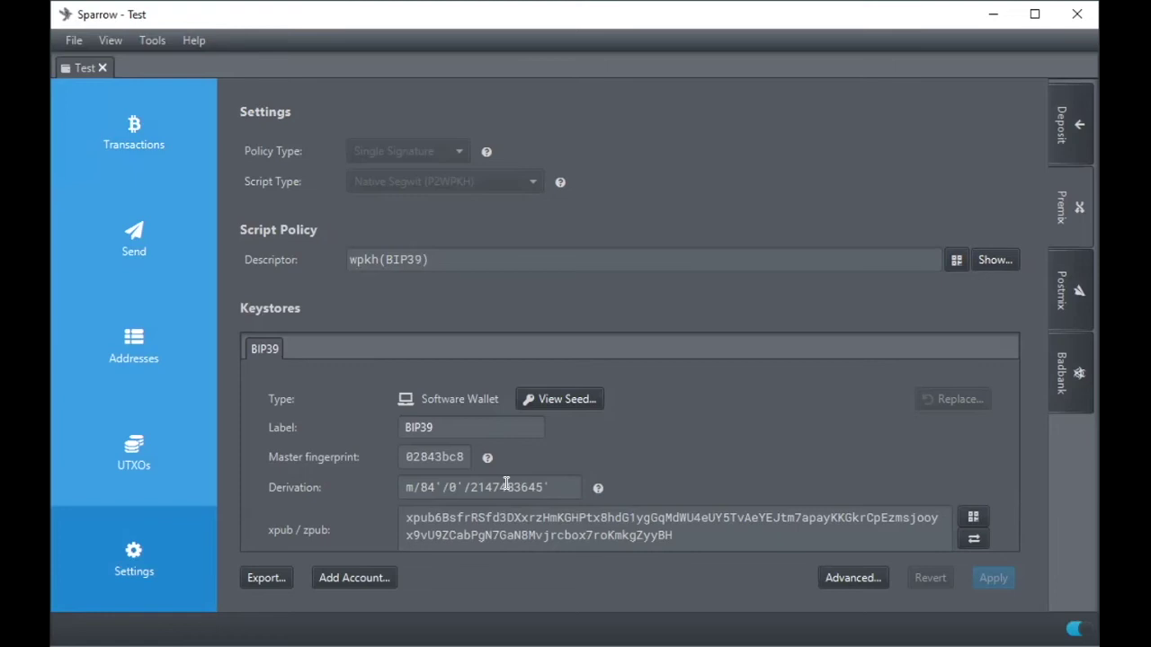
pyautogui.moveTo(547, 486); pyautogui.dragTo(447, 487)
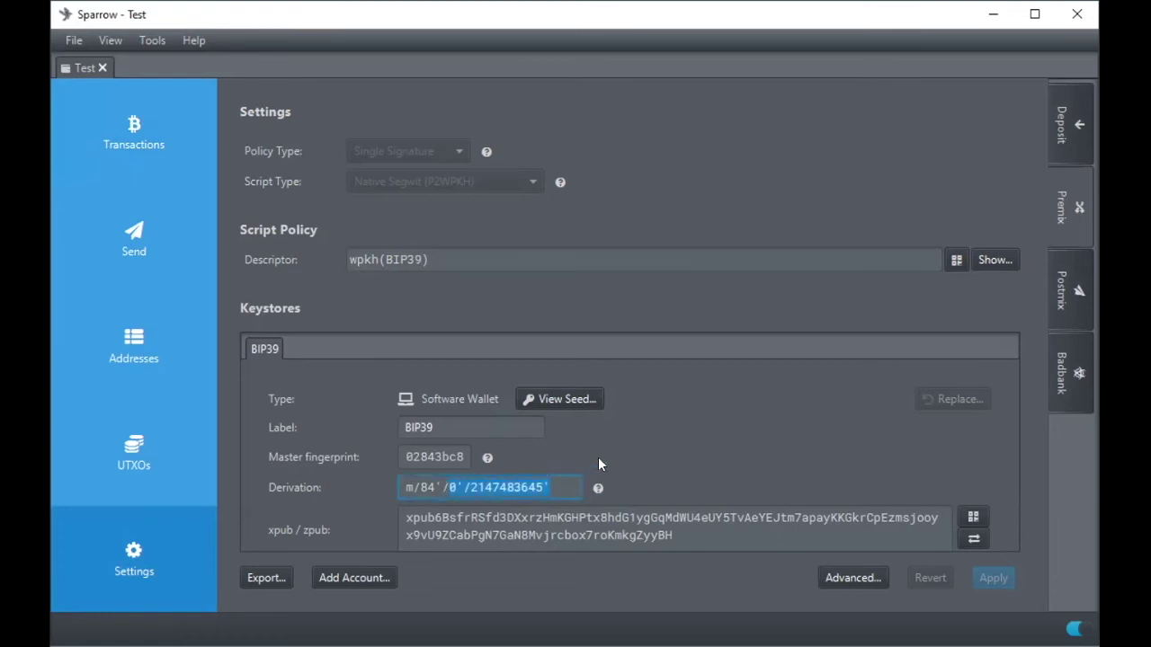
pyautogui.click(1053, 299)
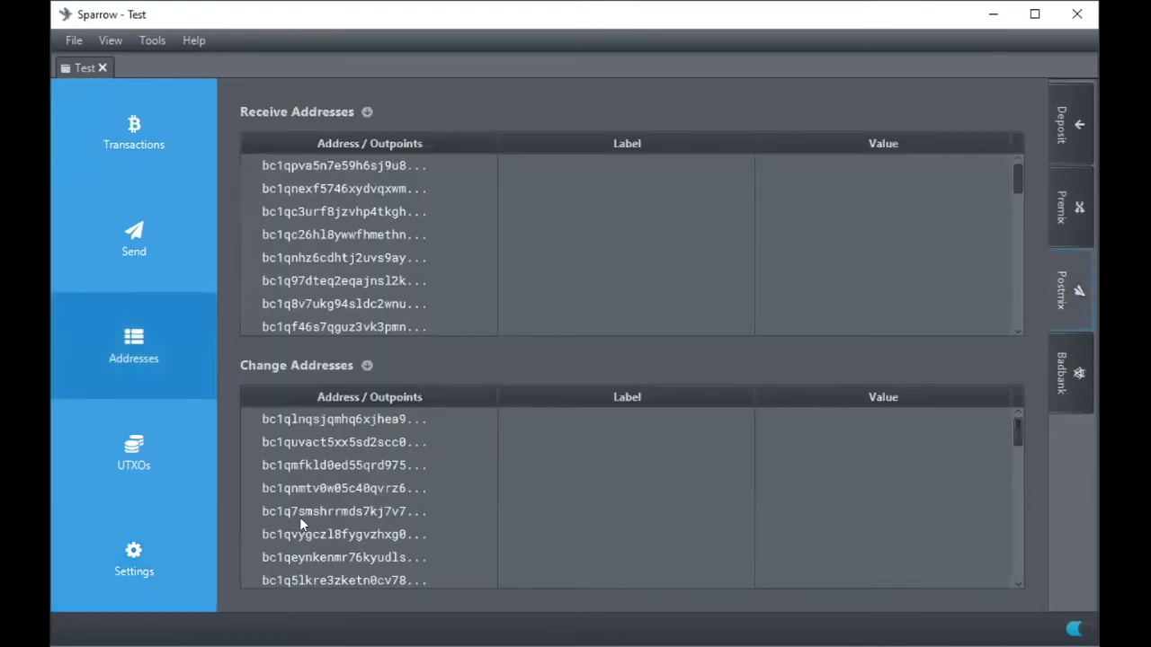
pyautogui.click(161, 559)
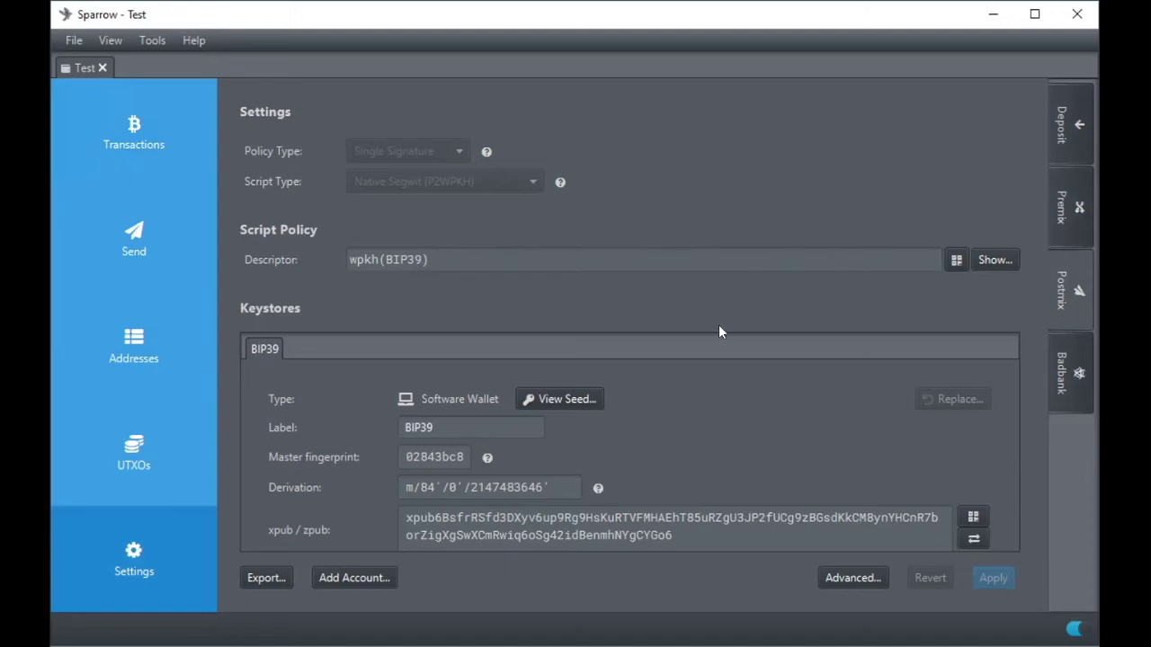
# - Switch to the Badbank account's transactions showing 47,113 sats unconfirmed
pyautogui.click(1060, 360)
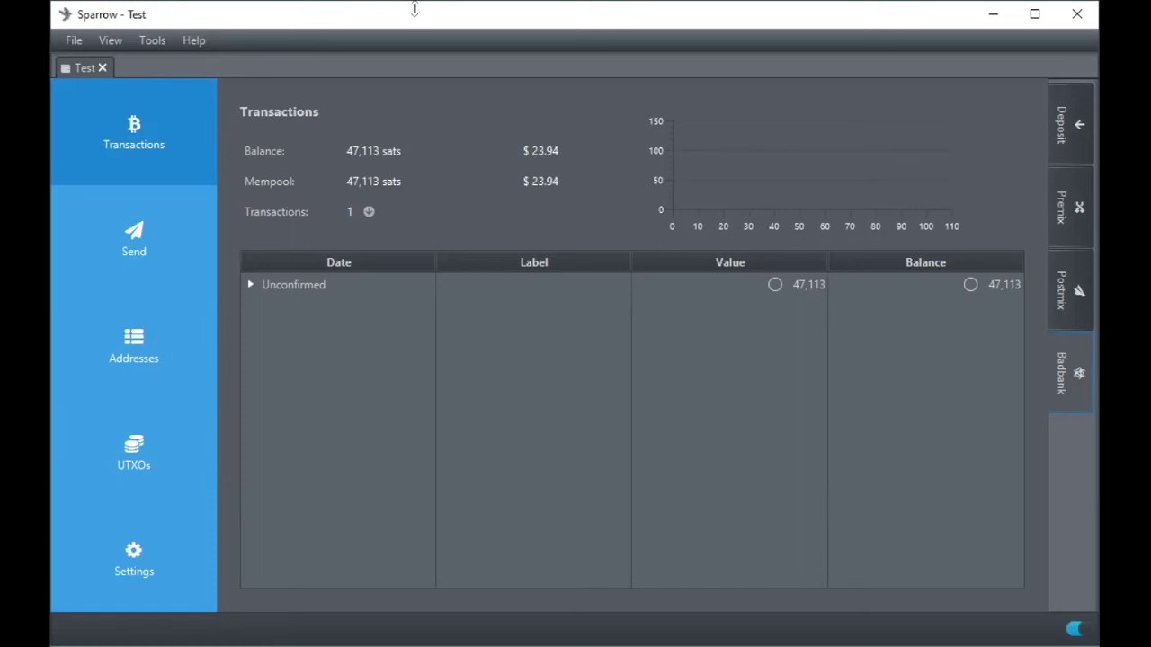
# - Show the Premix account's transactions with 1,001,512 sats ($509.01) unconfirmed, after glancing at Postmix
pyautogui.click(1075, 205)
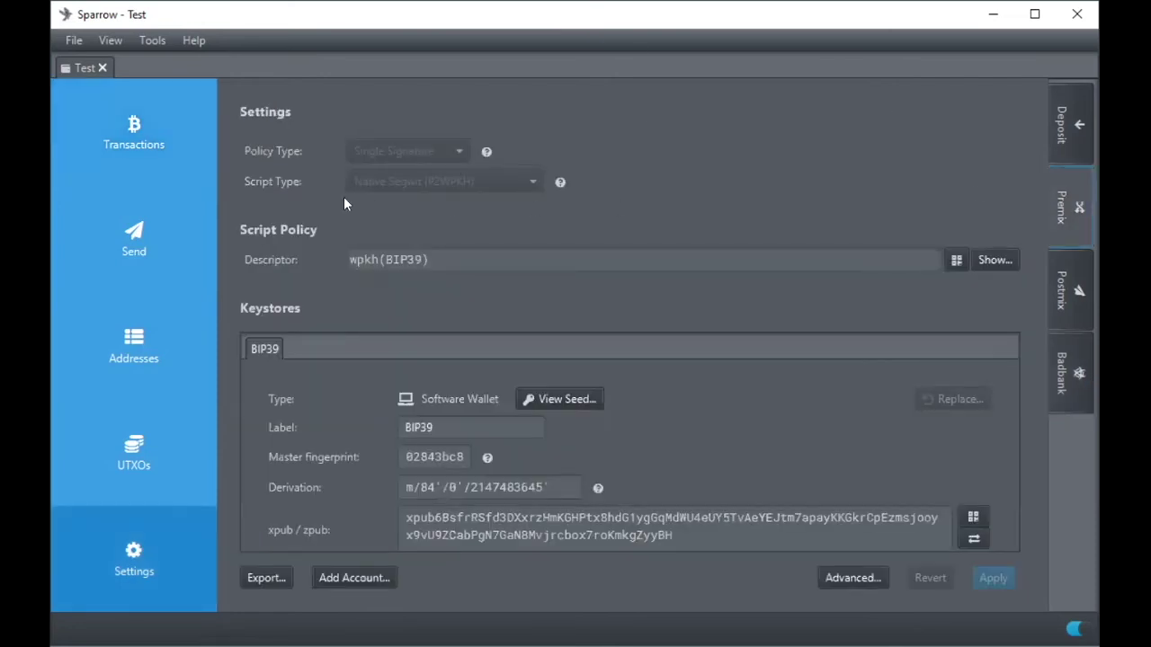
pyautogui.click(106, 135)
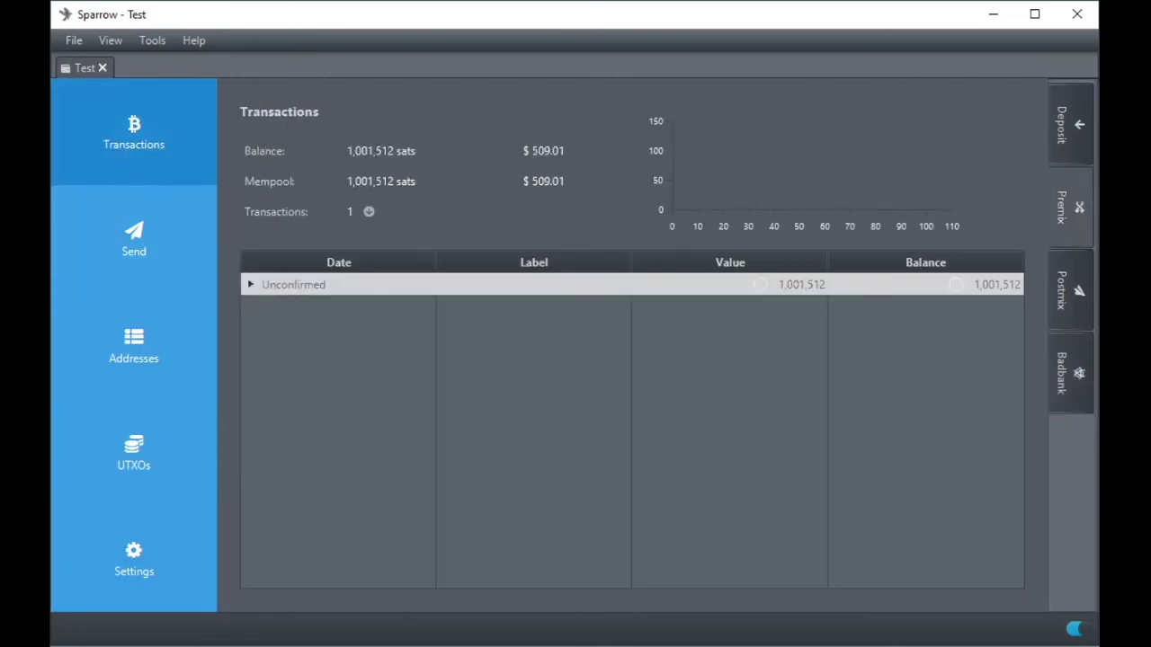
pyautogui.click(1073, 290)
pyautogui.click(1073, 209)
# - Switch to the Badbank account's transactions holding 47,113 sats ($23.95) from one unconfirmed transaction
pyautogui.click(1072, 373)
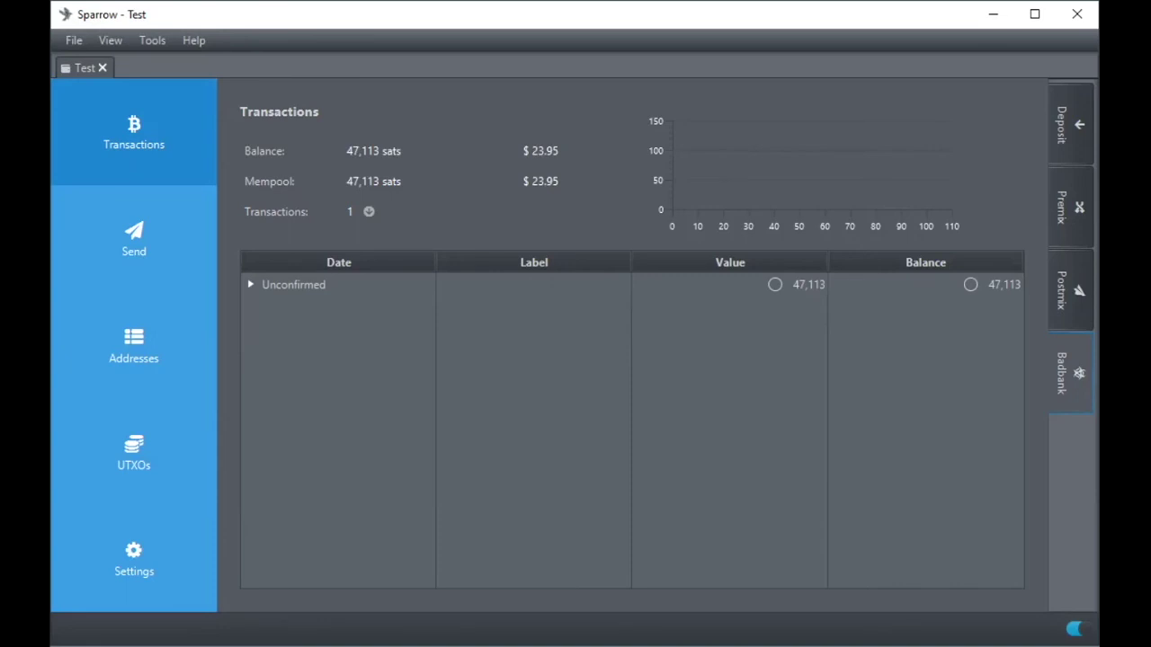
# - Label the Badbank unconfirmed transaction 'Strike', then return to the Premix account's transactions
pyautogui.click(529, 258)
pyautogui.click(529, 282)
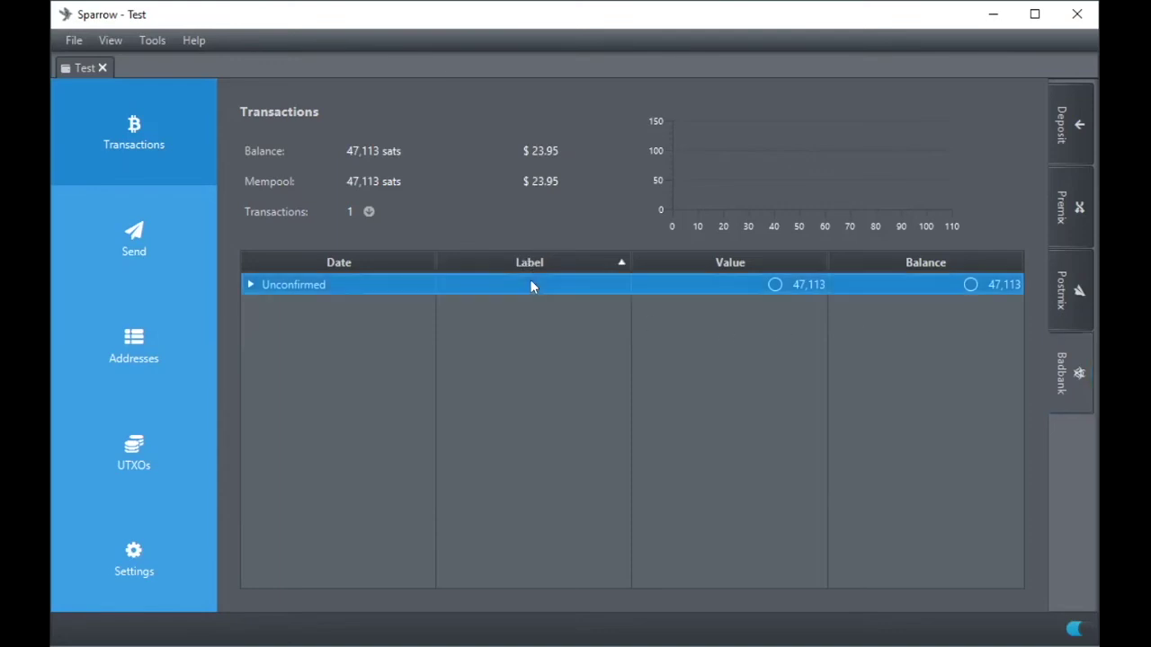
pyautogui.click(532, 282)
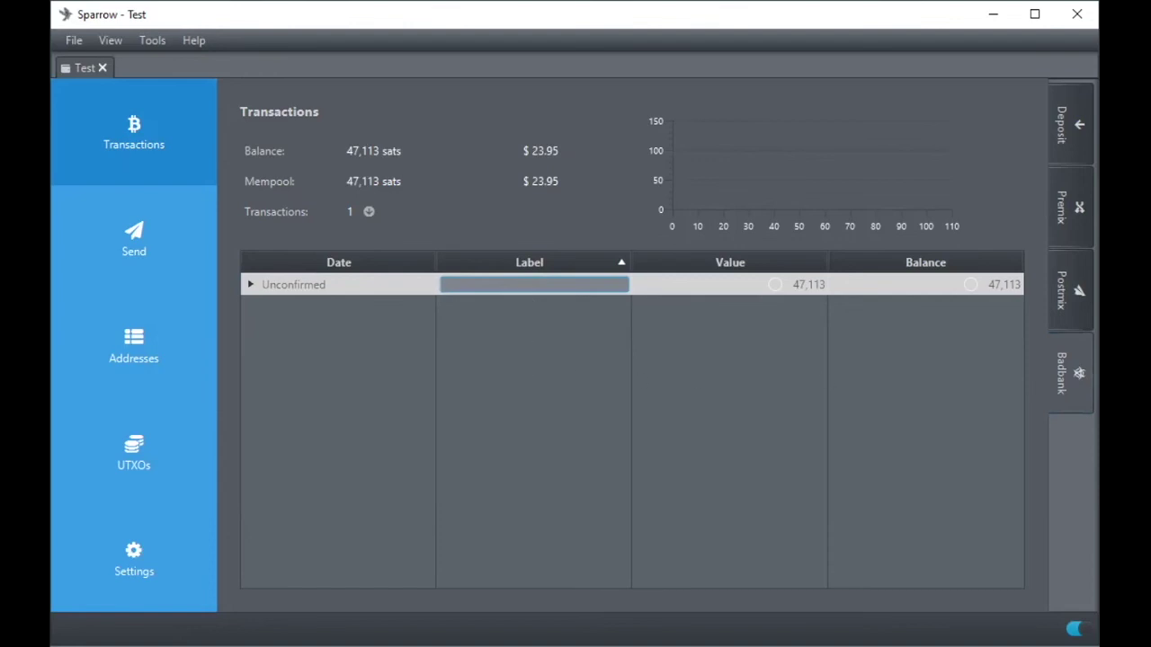
pyautogui.write('Strike')
pyautogui.press('Return')
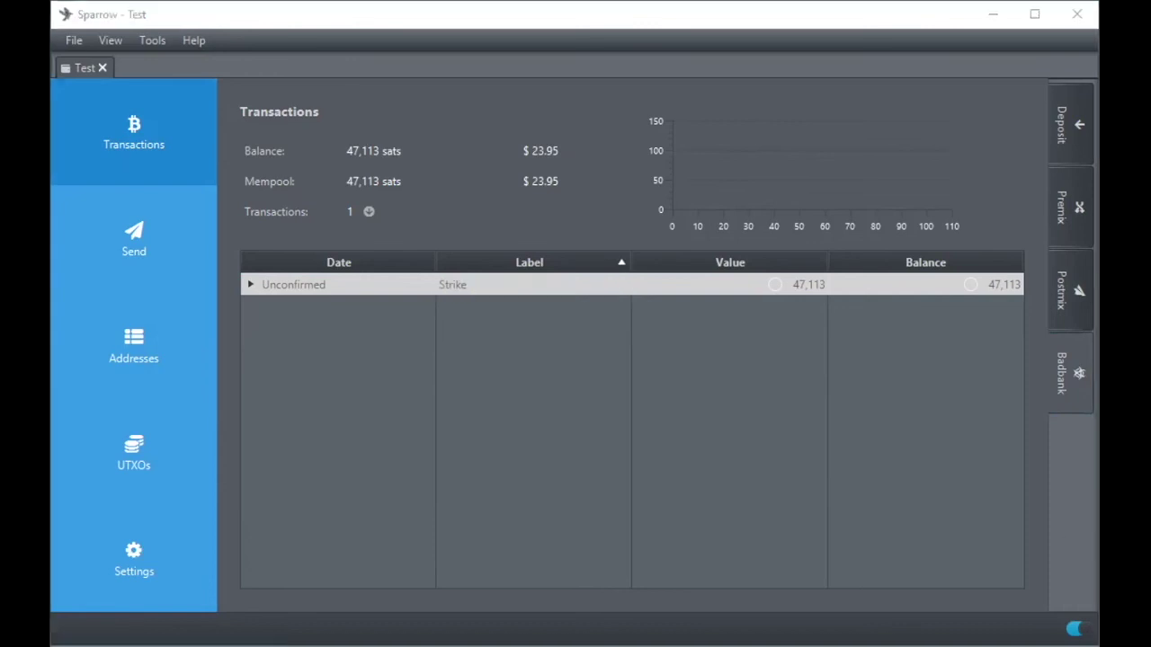
pyautogui.click(818, 434)
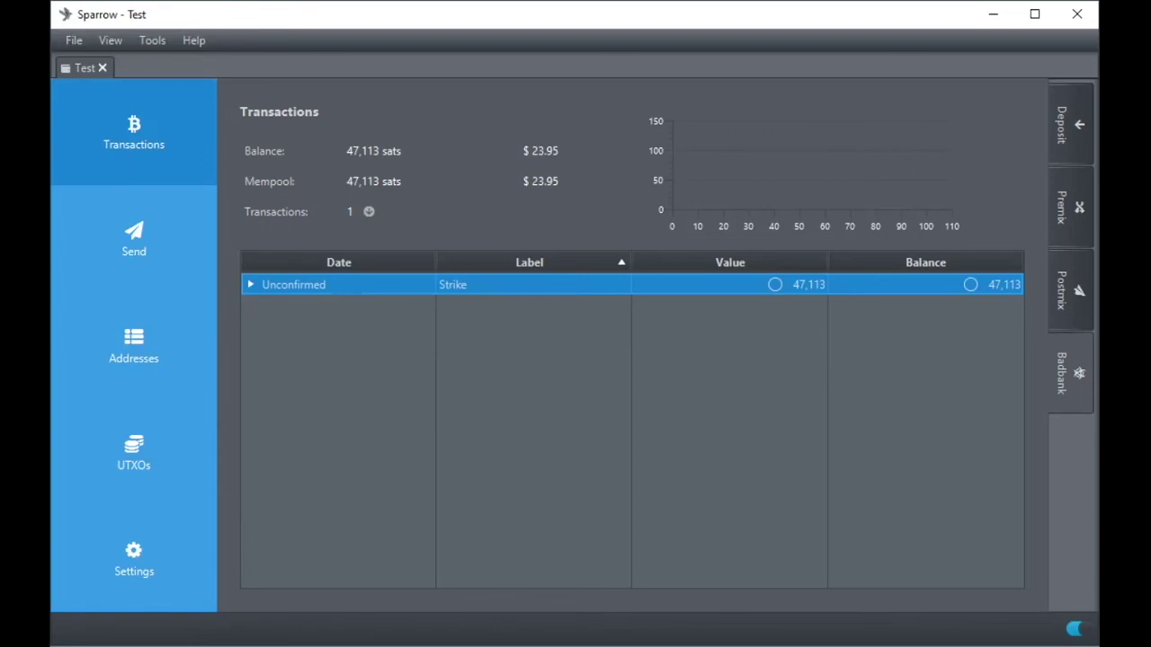
pyautogui.click(1090, 216)
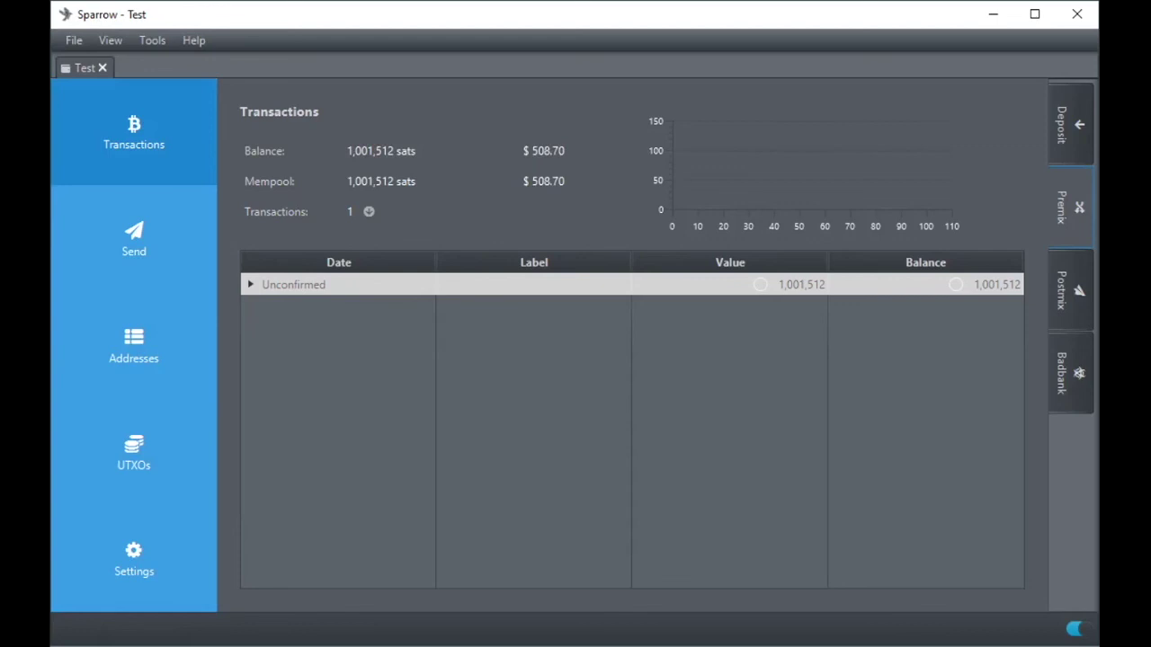
pyautogui.click(575, 284)
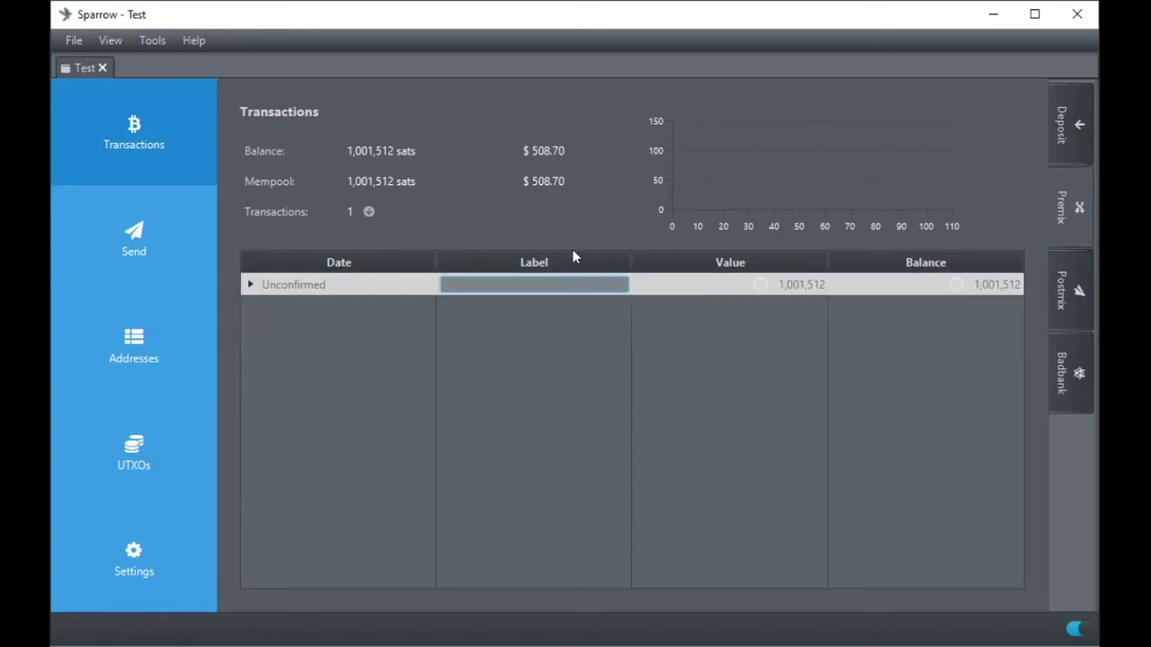
pyautogui.click(565, 368)
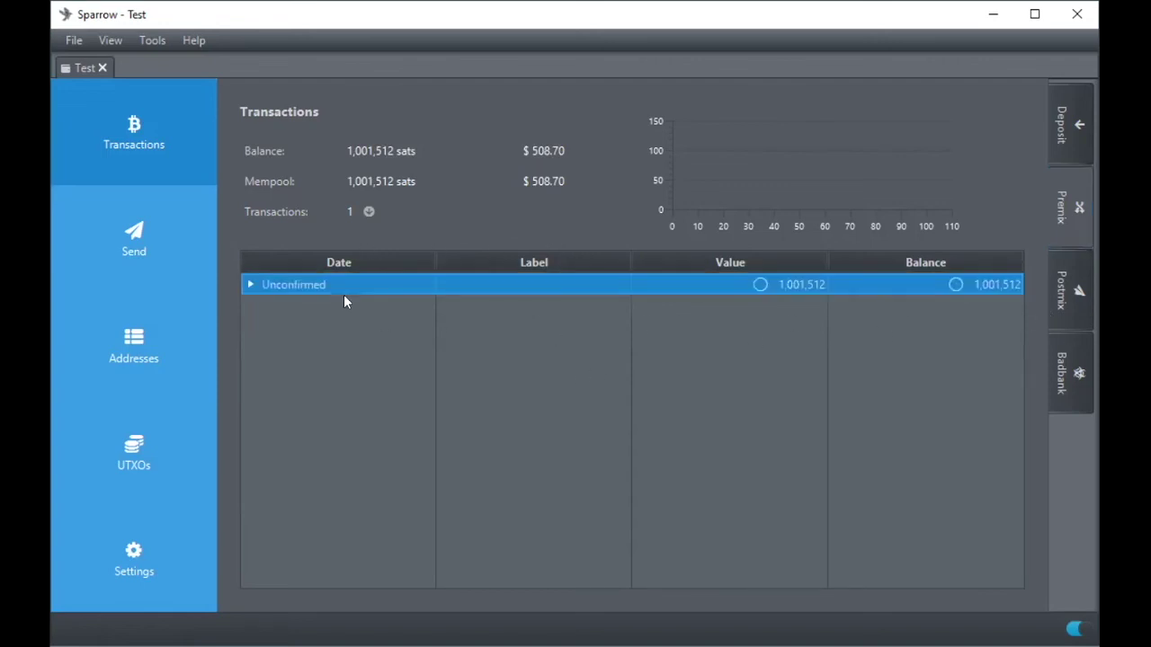
pyautogui.click(157, 47)
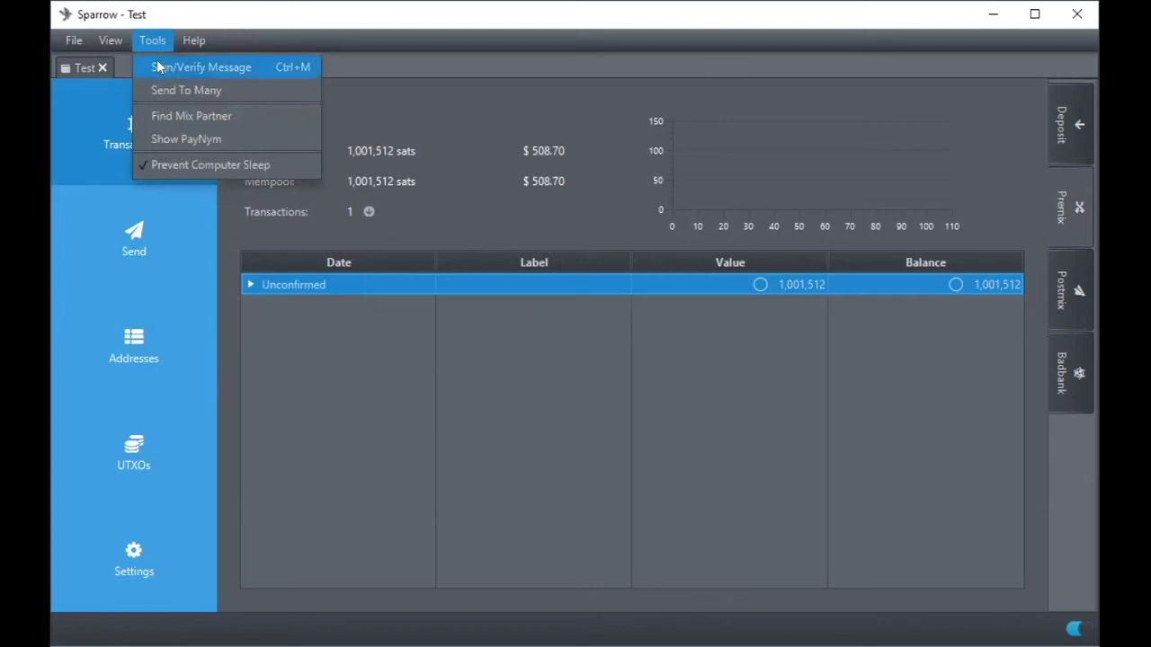
# - Open Find Mix Partner to share the wallet's PayNym for mixing from Test - Premix
pyautogui.click(188, 117)
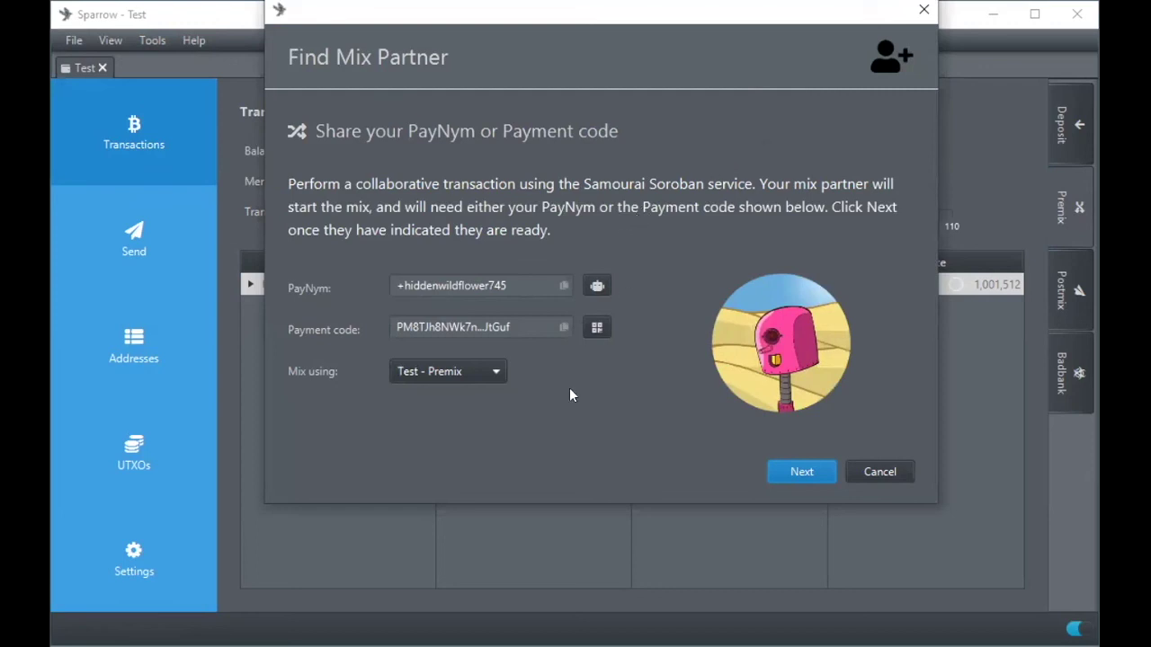
# - Cancel the Find Mix Partner dialog, returning to the Premix transactions with 1,001,512 sats unconfirmed
pyautogui.click(894, 473)
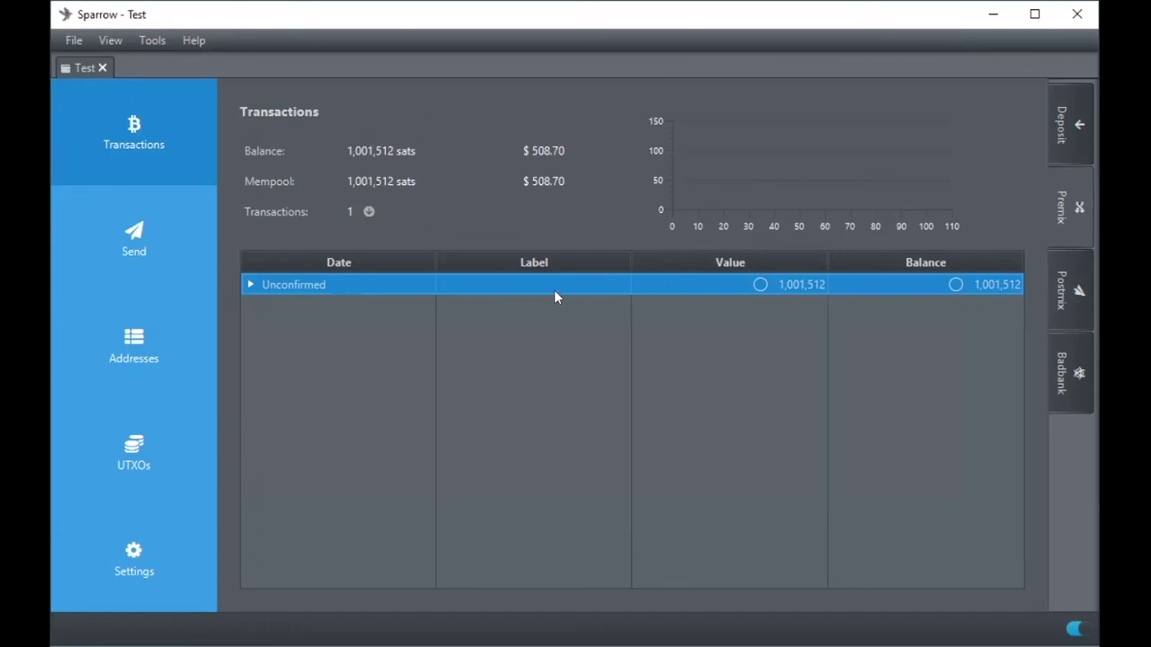
# - Review the Postmix and Premix accounts, then open Premix's empty Send form at 6.00 sats/vB
pyautogui.click(1072, 129)
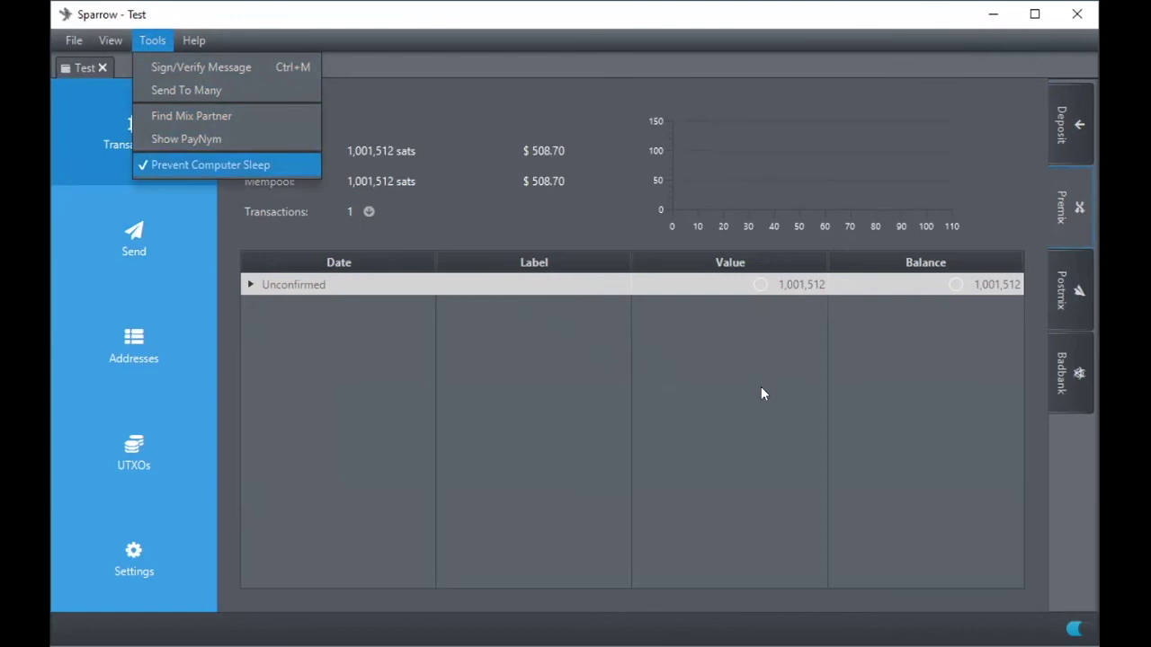
pyautogui.click(1061, 304)
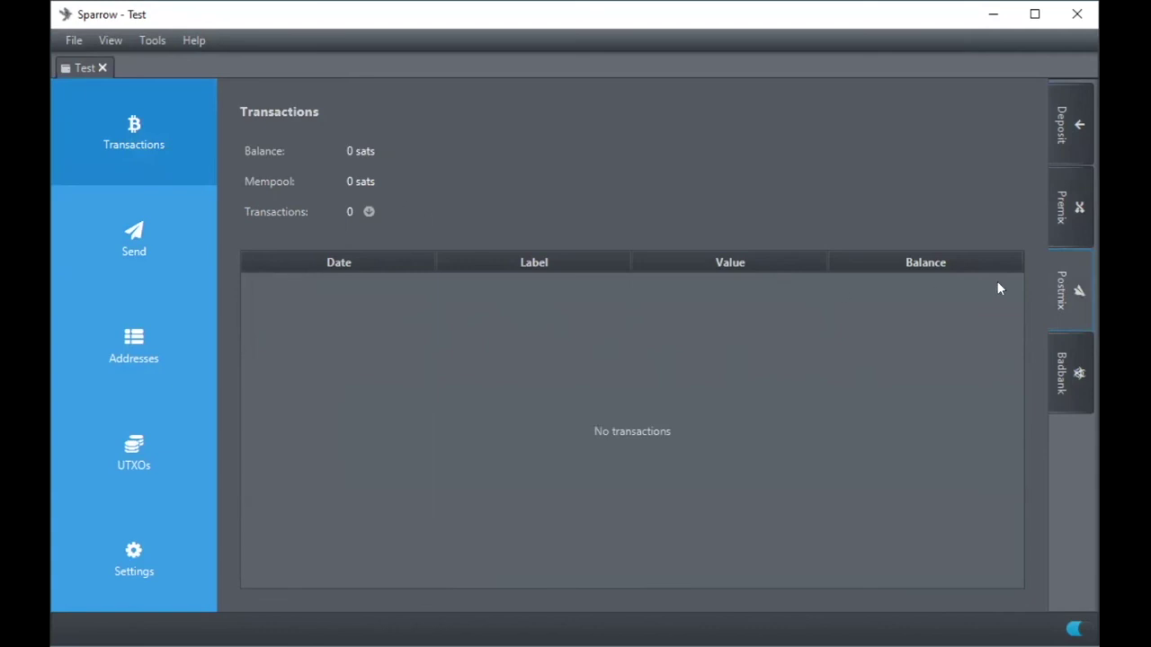
pyautogui.click(1070, 207)
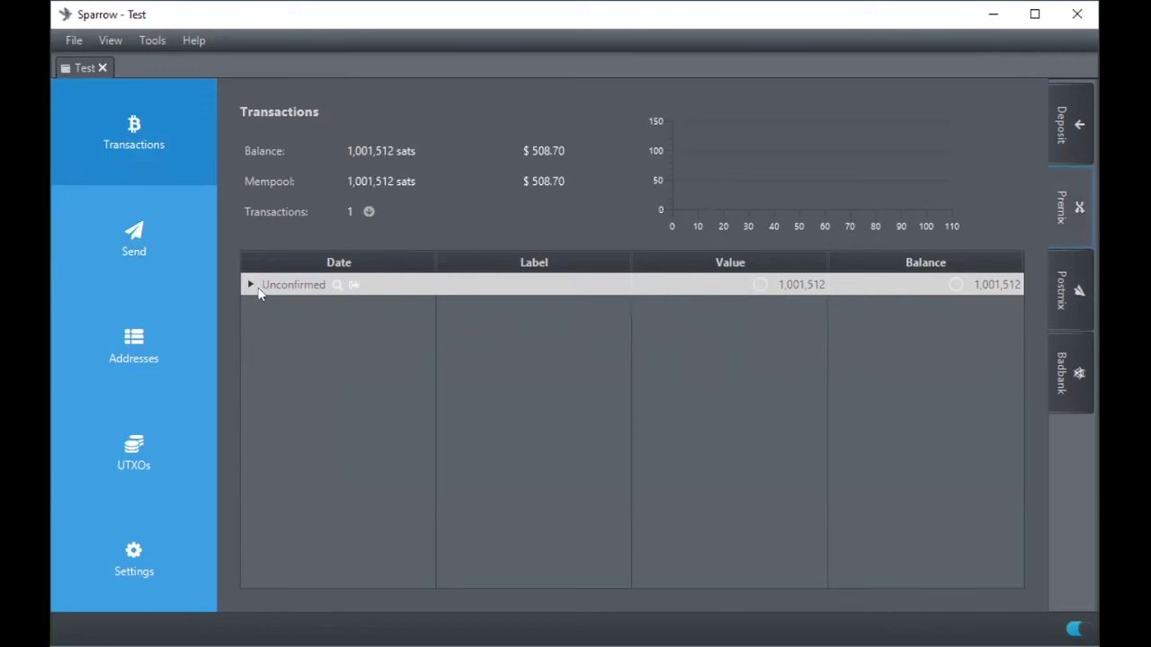
pyautogui.rightClick(468, 278)
pyautogui.click(603, 364)
pyautogui.click(142, 273)
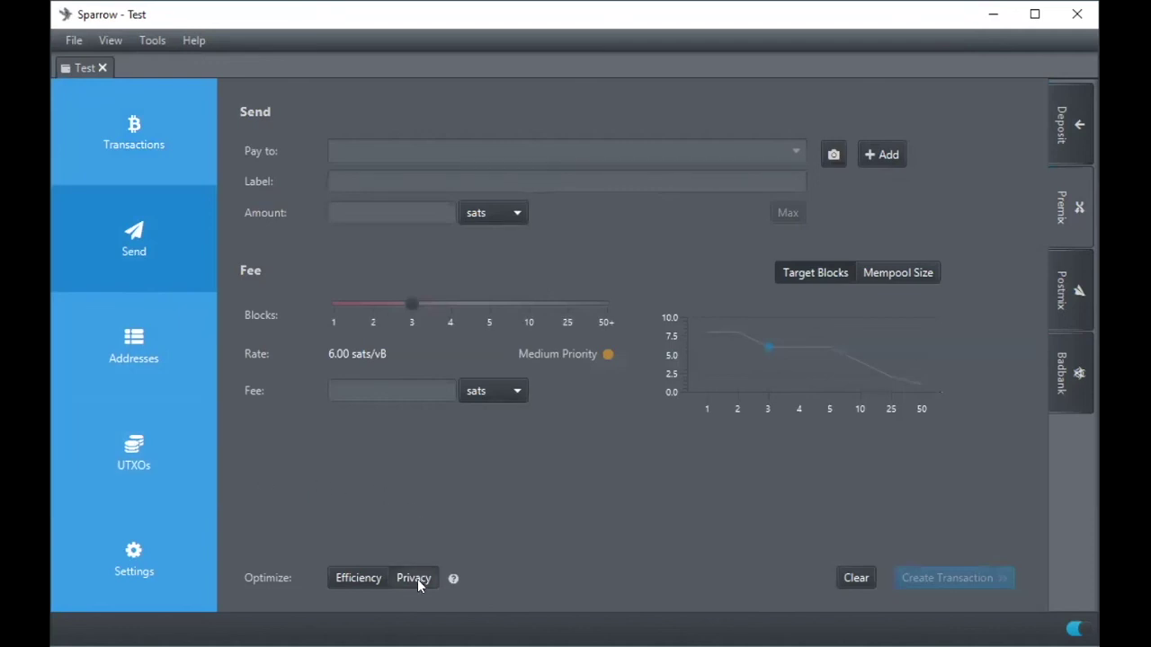
pyautogui.click(380, 582)
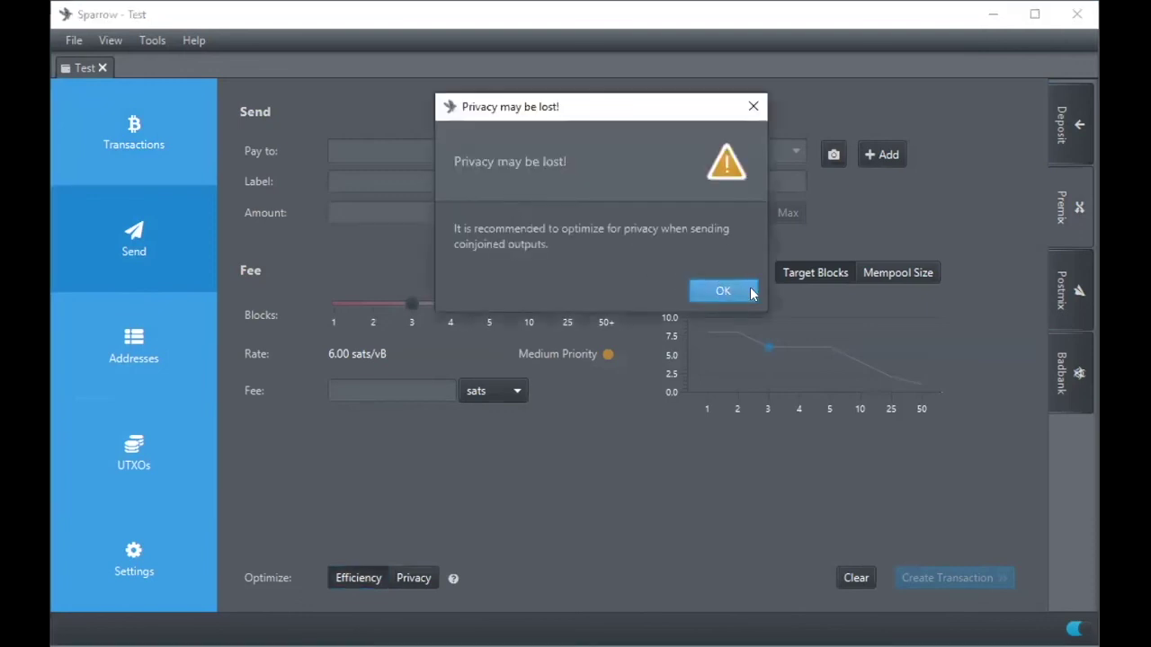
pyautogui.click(752, 295)
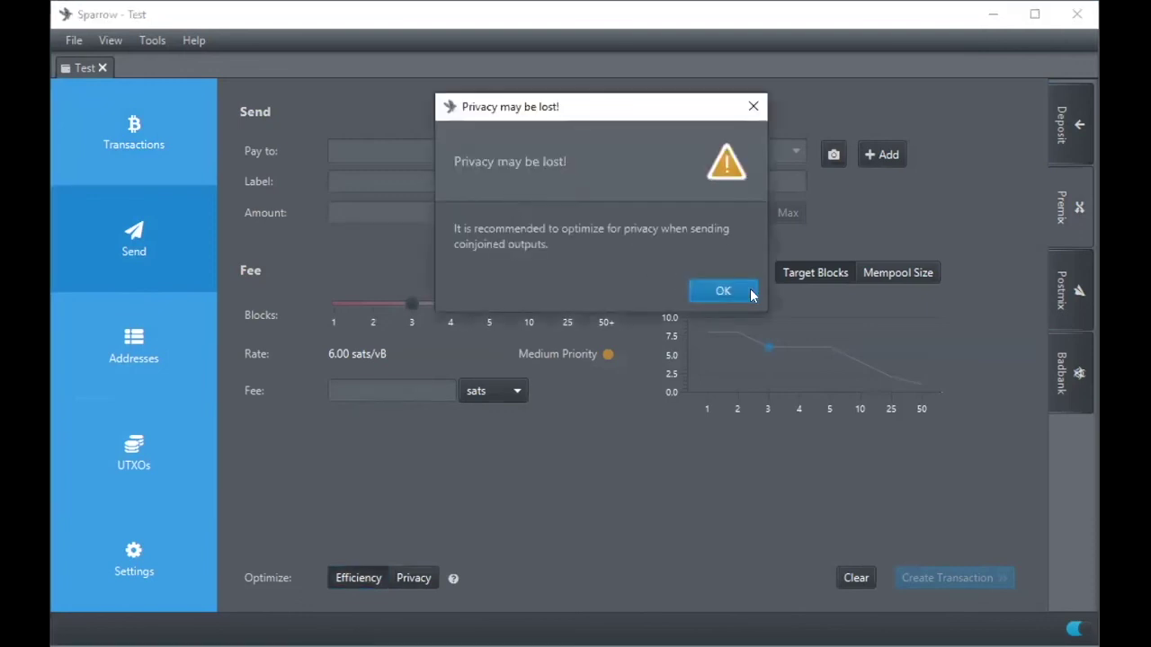
pyautogui.click(415, 583)
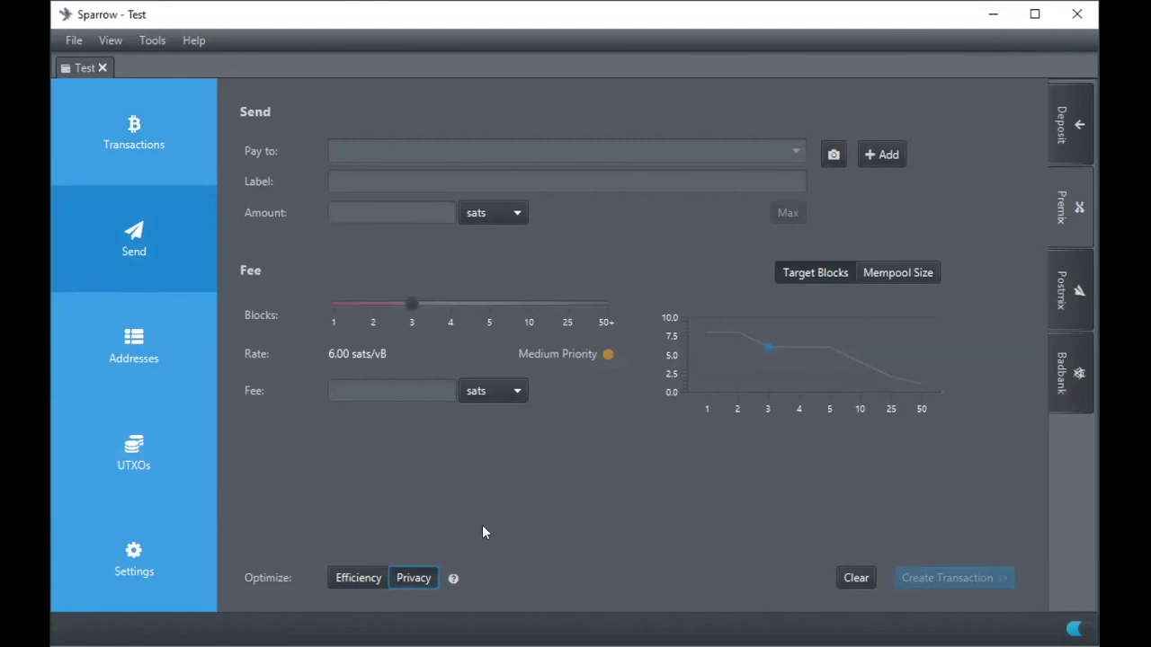
# - Load the unconfirmed 1,001,512-sat Premix UTXO from the UTXOs list into the Send form
pyautogui.click(163, 441)
pyautogui.moveTo(481, 290)
pyautogui.click(441, 282)
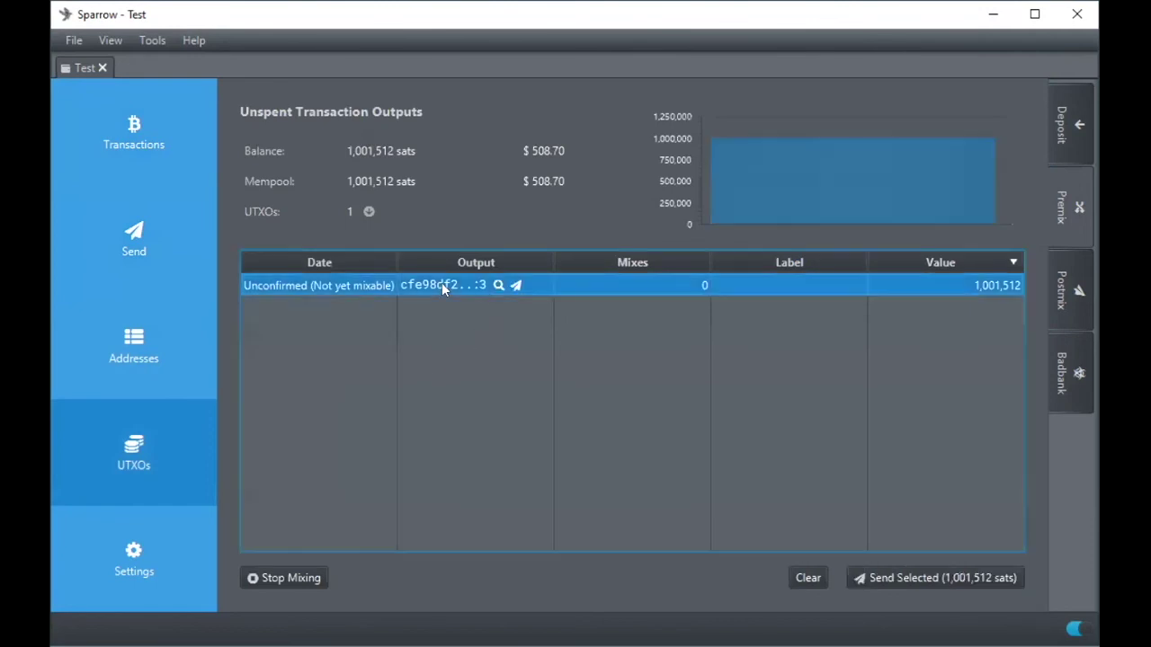
pyautogui.click(941, 578)
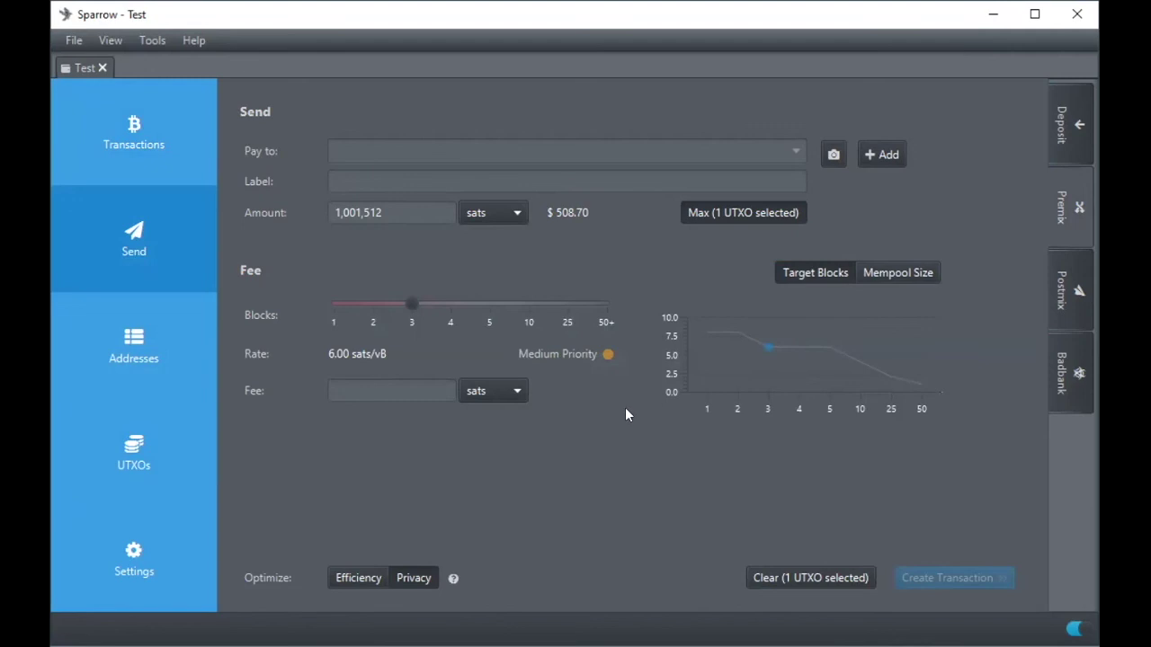
# - Set the Premix Send form's optimization to Privacy at the 6.00 sats/vB fee rate
pyautogui.click(416, 578)
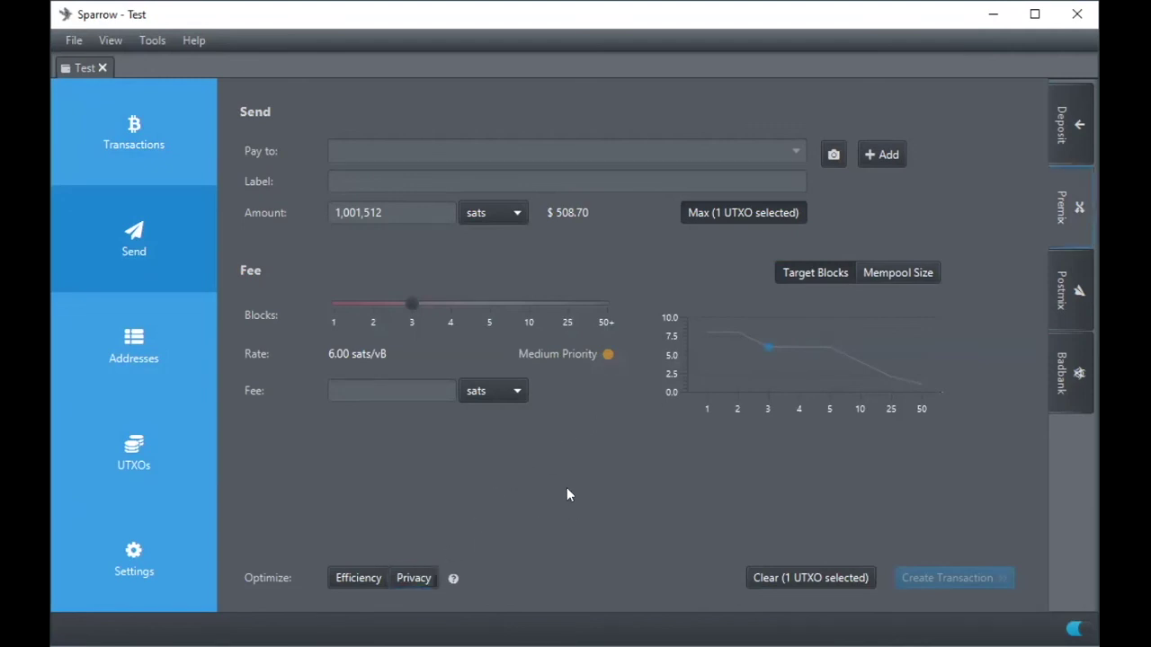